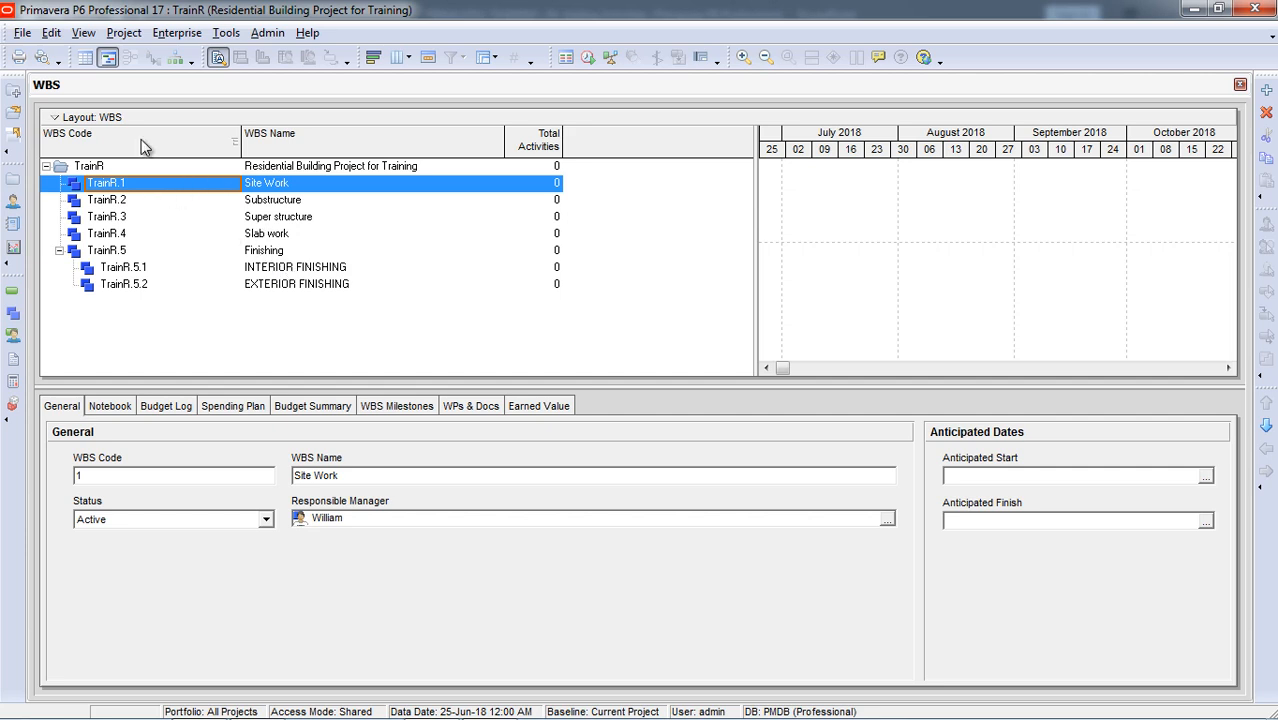
Step: Open the Activities view of the residential building project
click(124, 33)
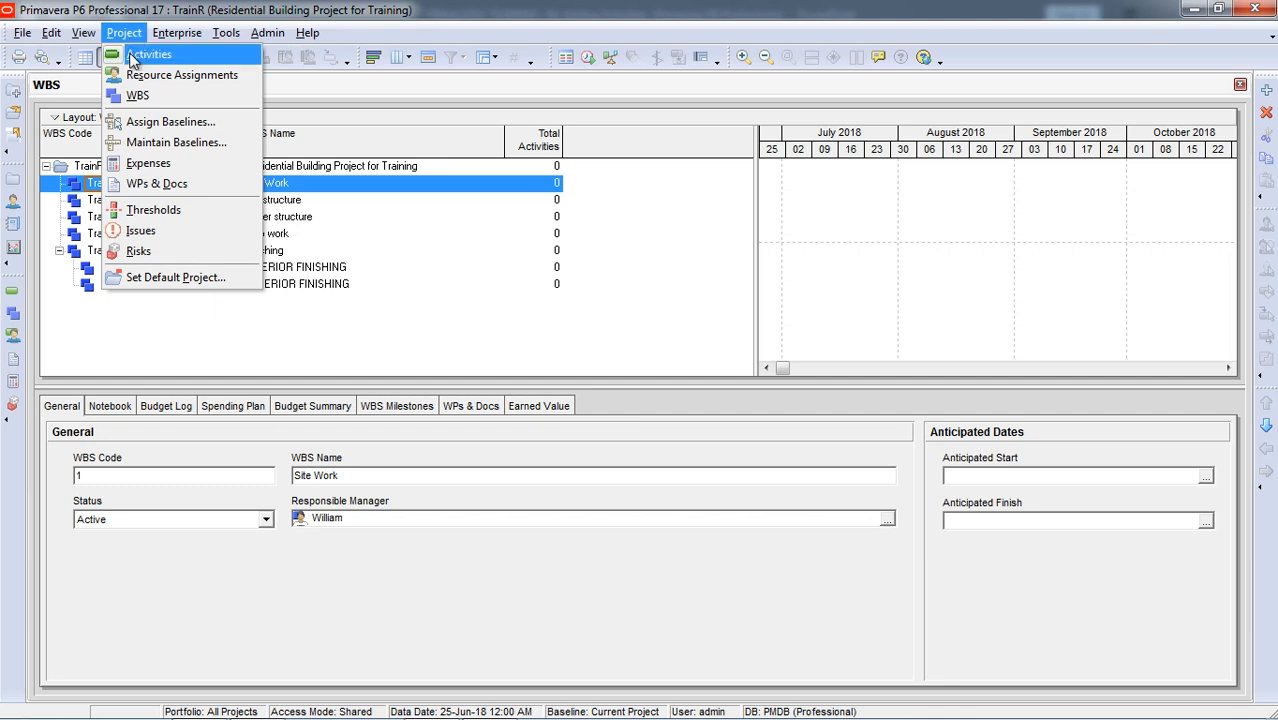
click(148, 56)
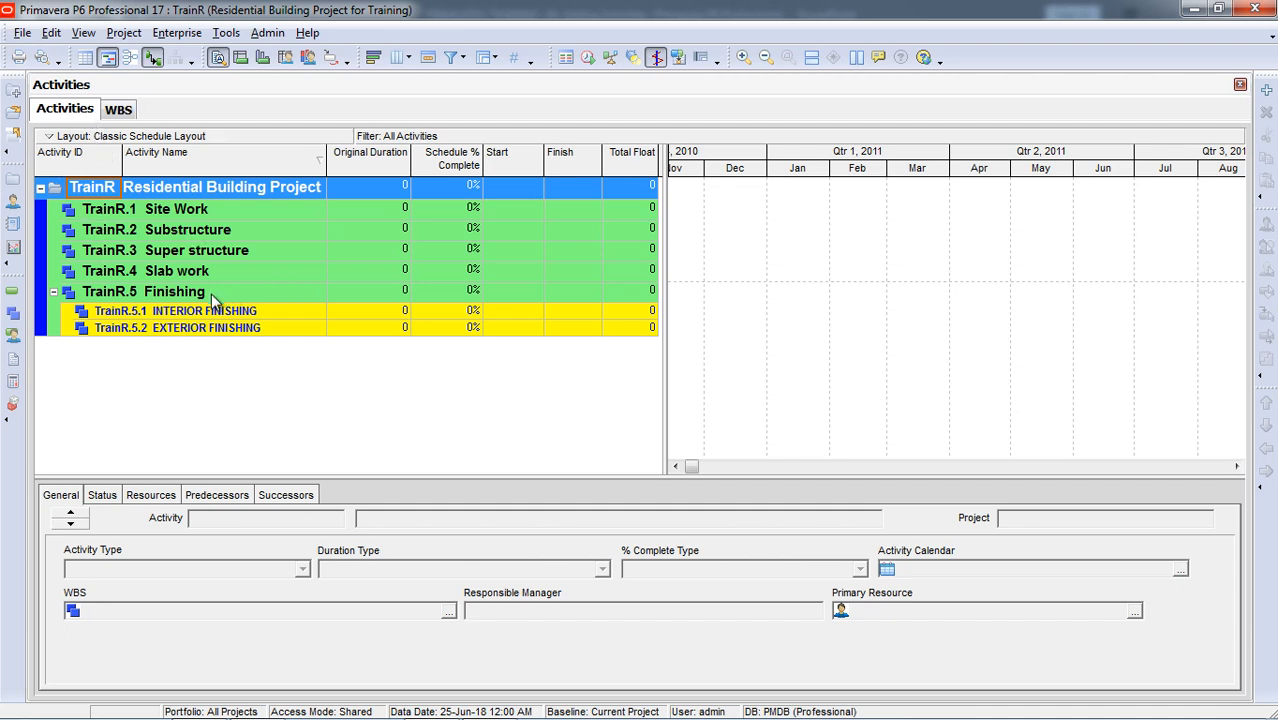
Step: Switch to the PM workbook in Excel and review the activities and original durations listed under each WBS section
mouse_move(518, 686)
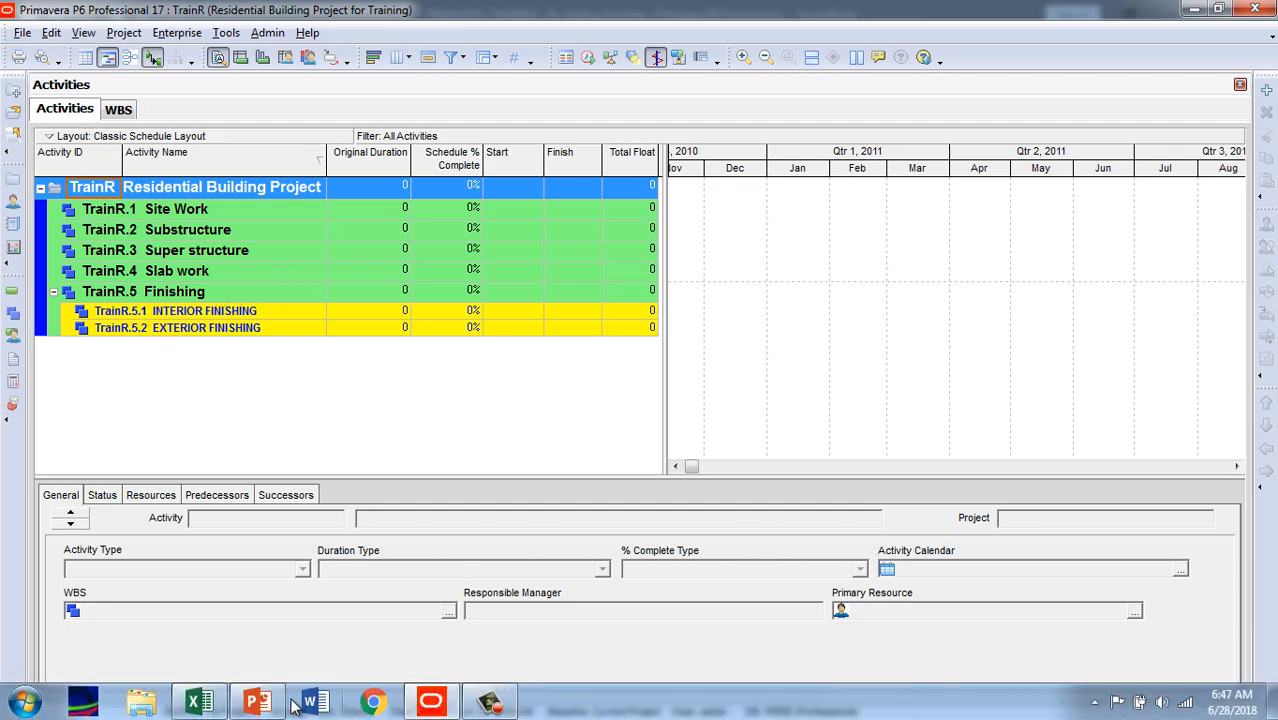
click(205, 700)
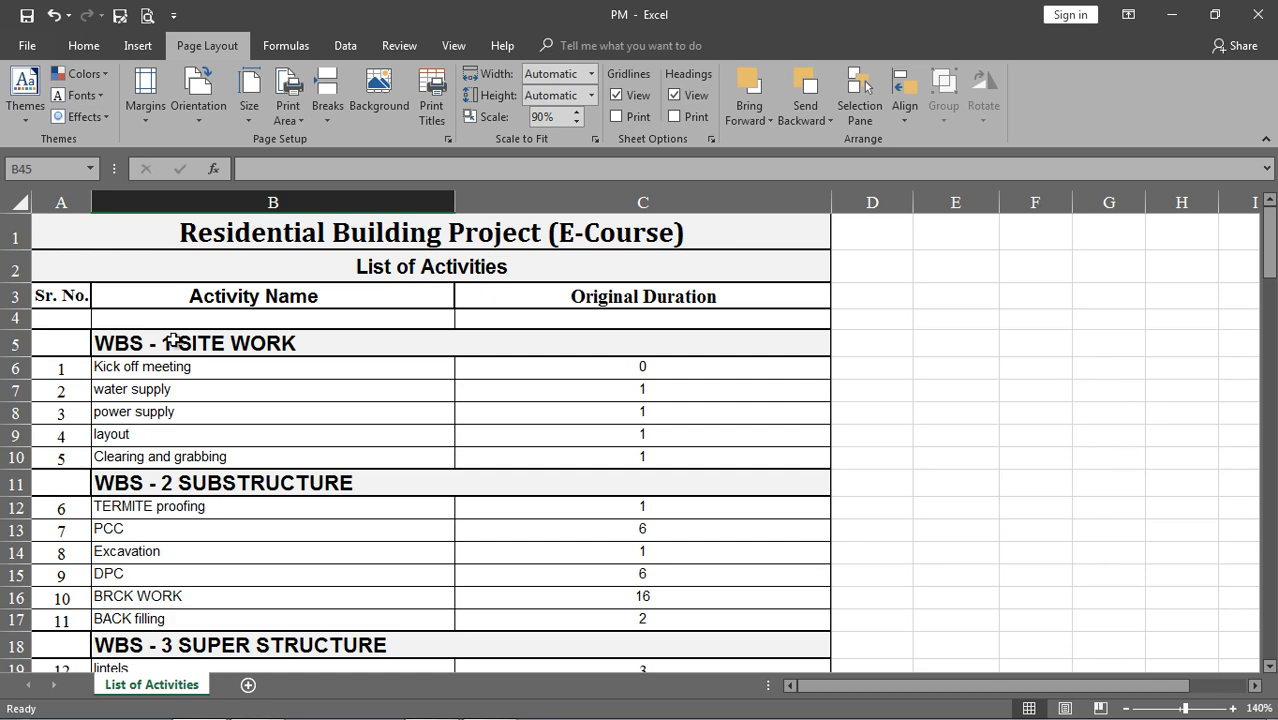
scroll(208, 376, down, 2)
scroll(205, 496, down, 1)
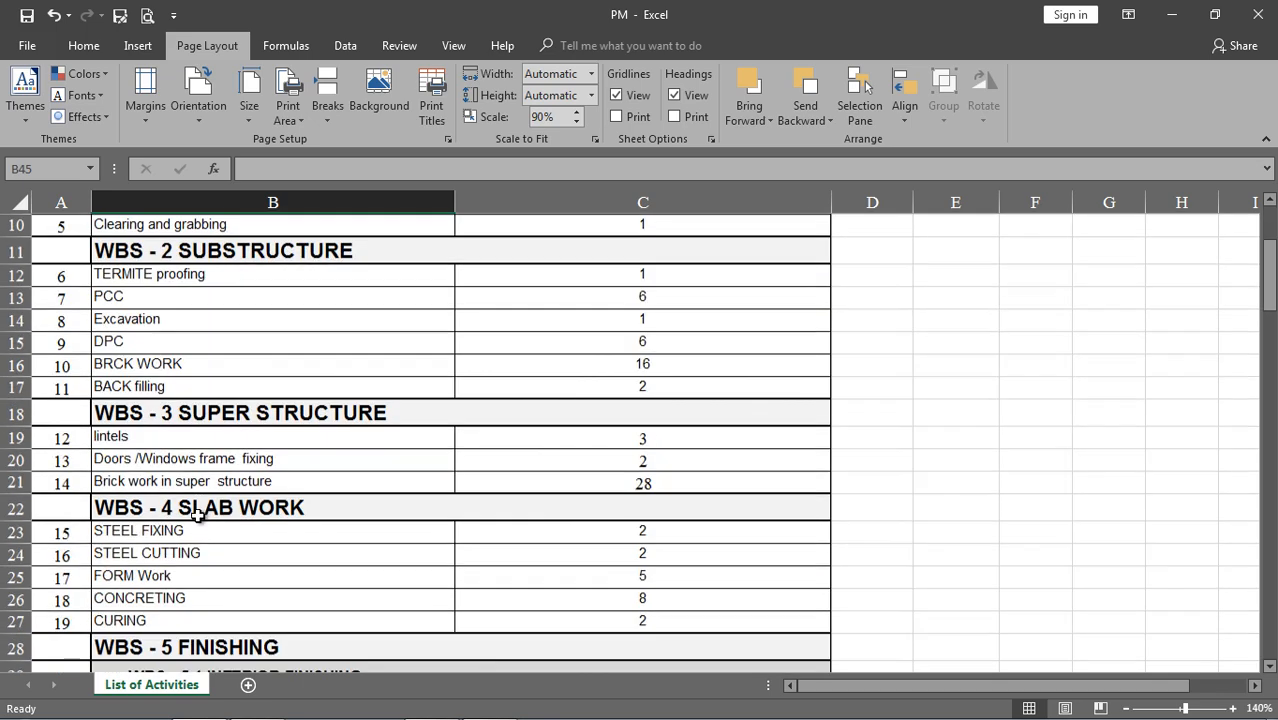
scroll(204, 611, down, 2)
scroll(207, 573, down, 2)
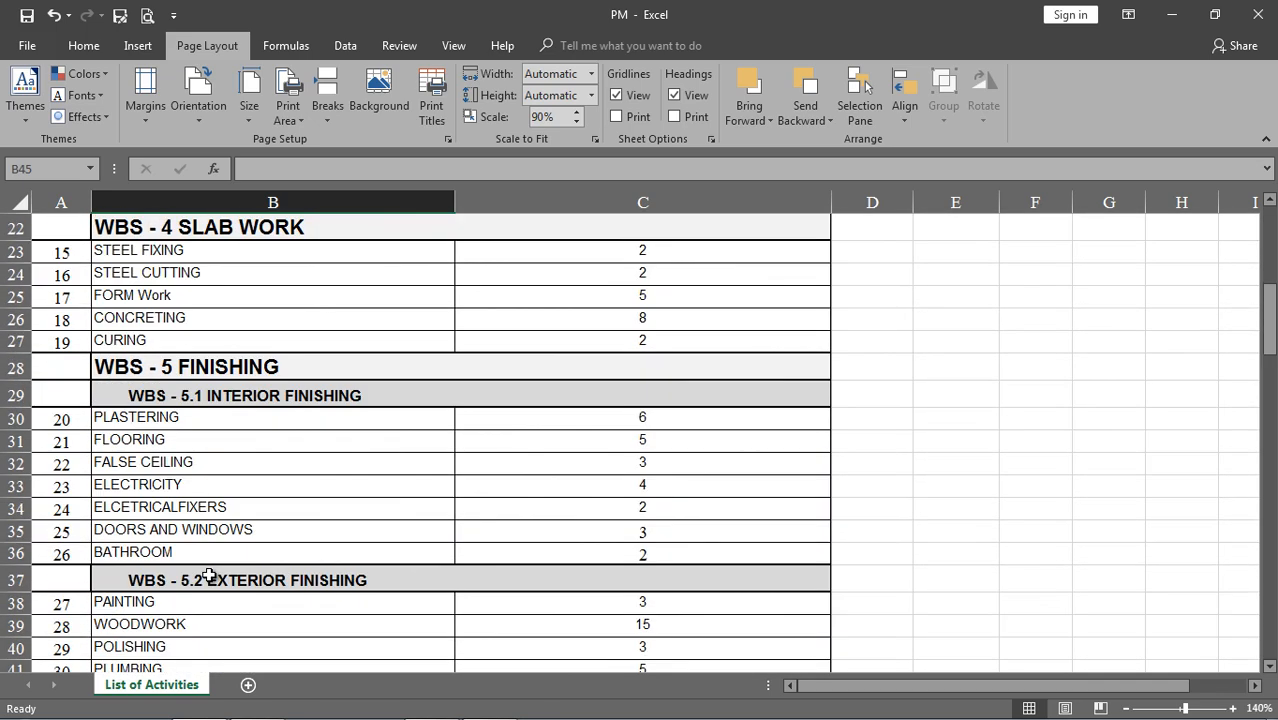
scroll(371, 573, up, 7)
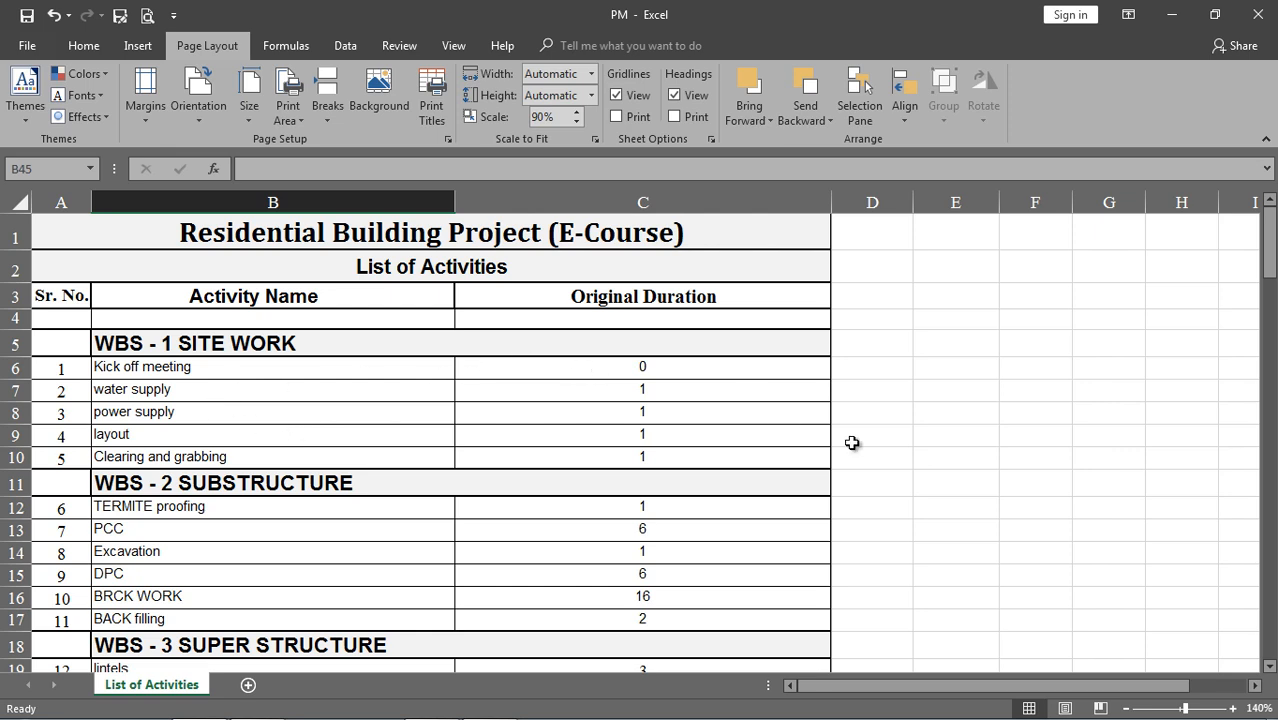
scroll(237, 397, down, 1)
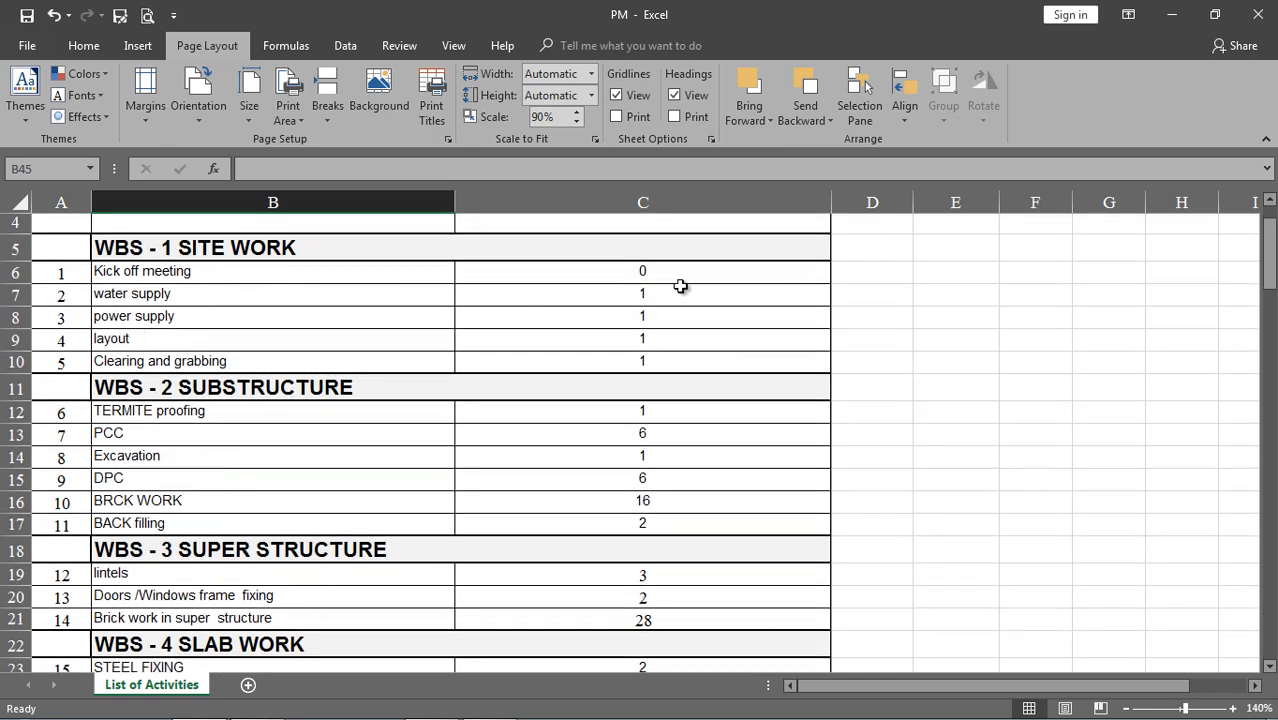
scroll(670, 285, up, 1)
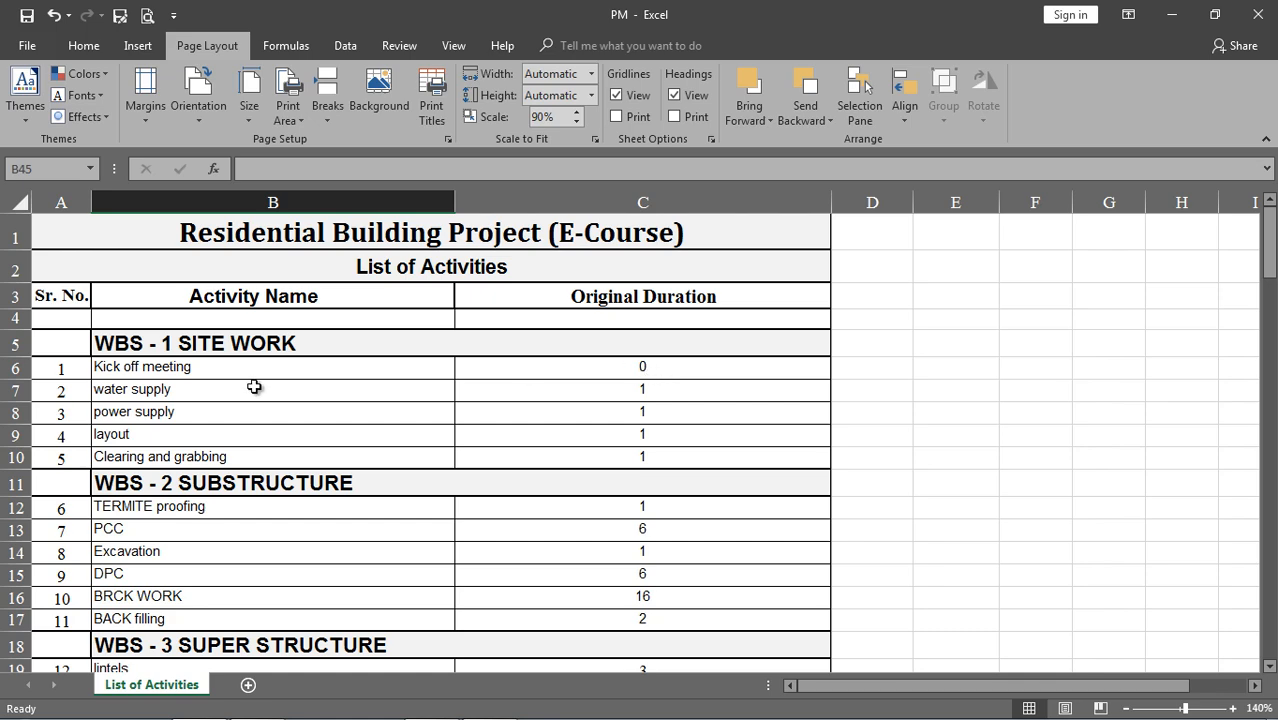
scroll(258, 393, down, 10)
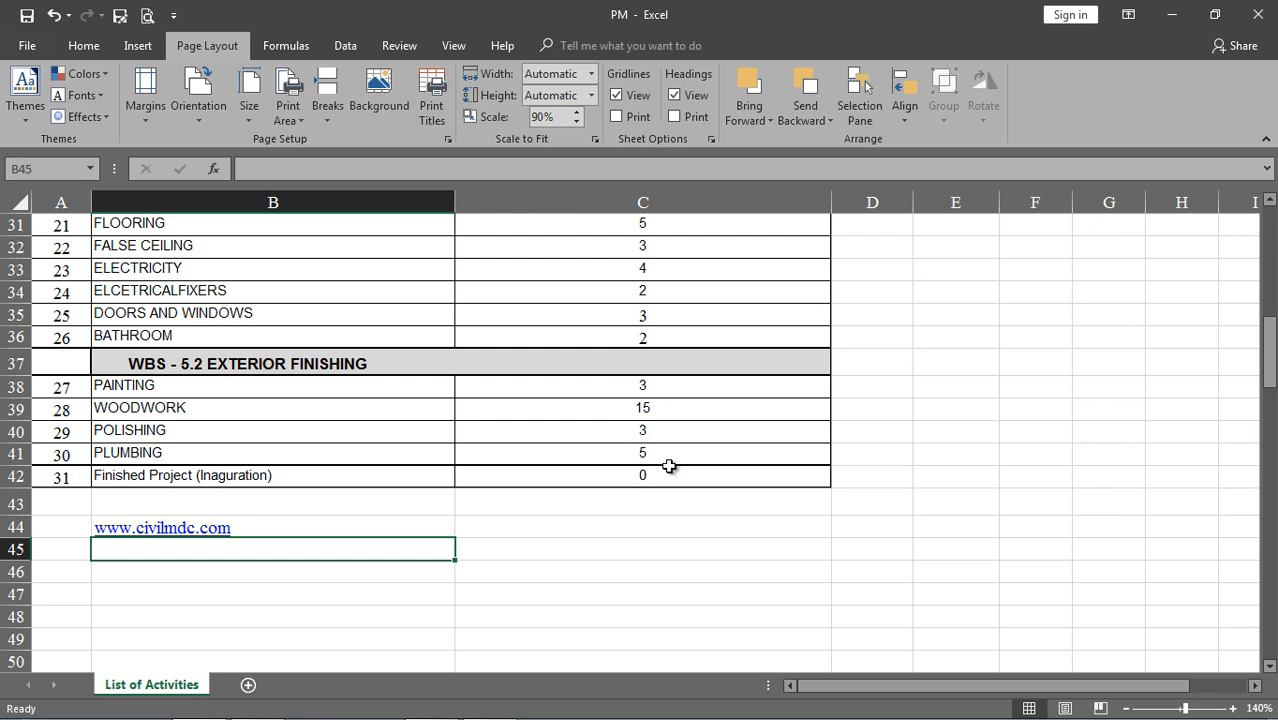
scroll(650, 482, up, 7)
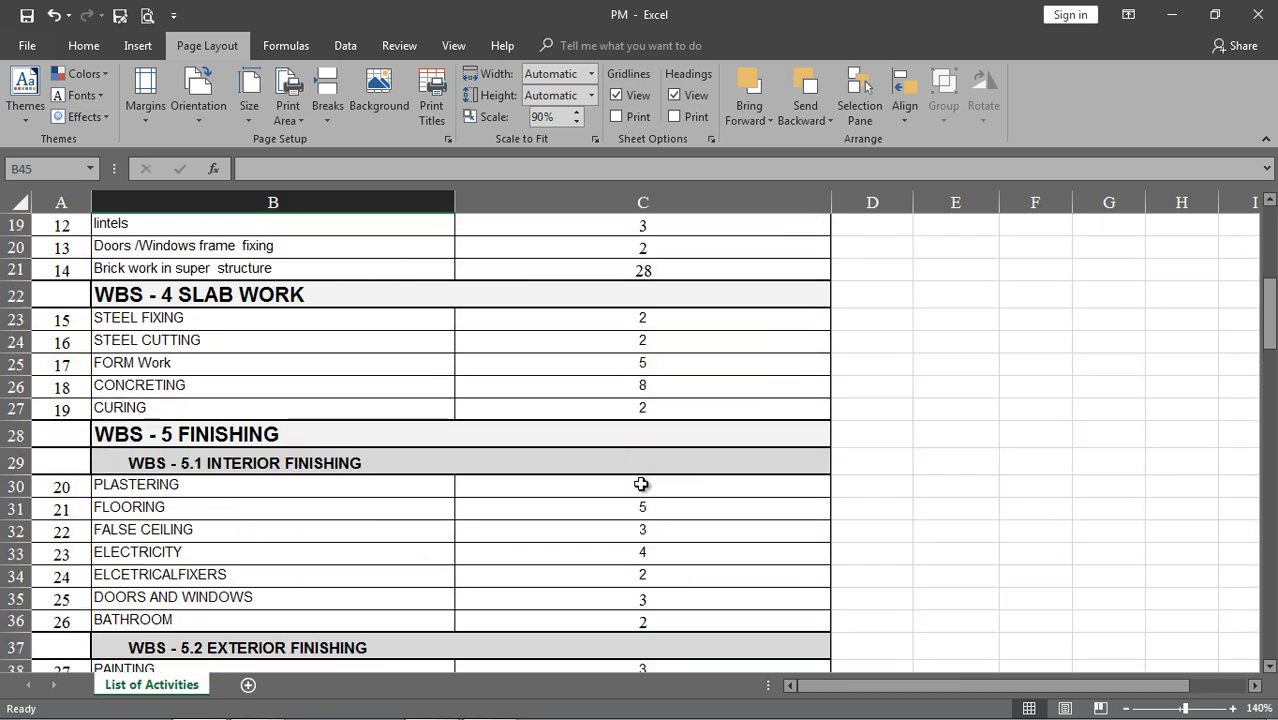
scroll(576, 414, up, 2)
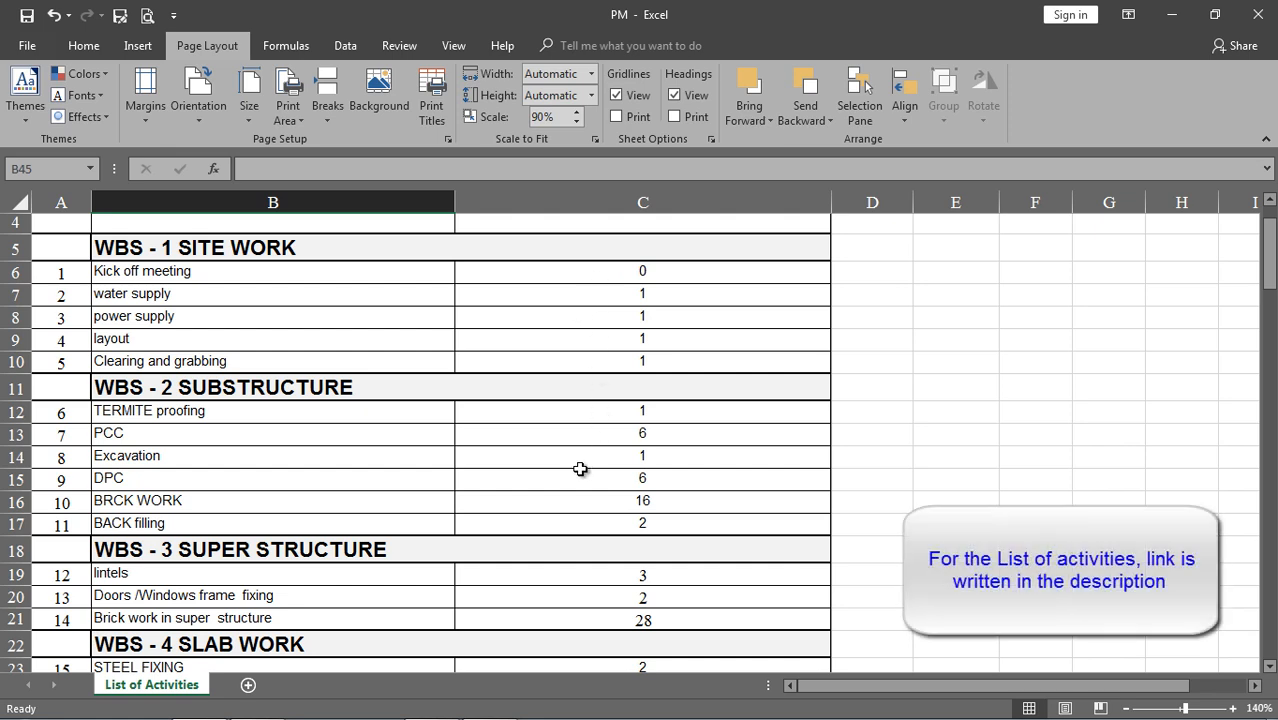
scroll(561, 466, down, 3)
scroll(561, 468, down, 4)
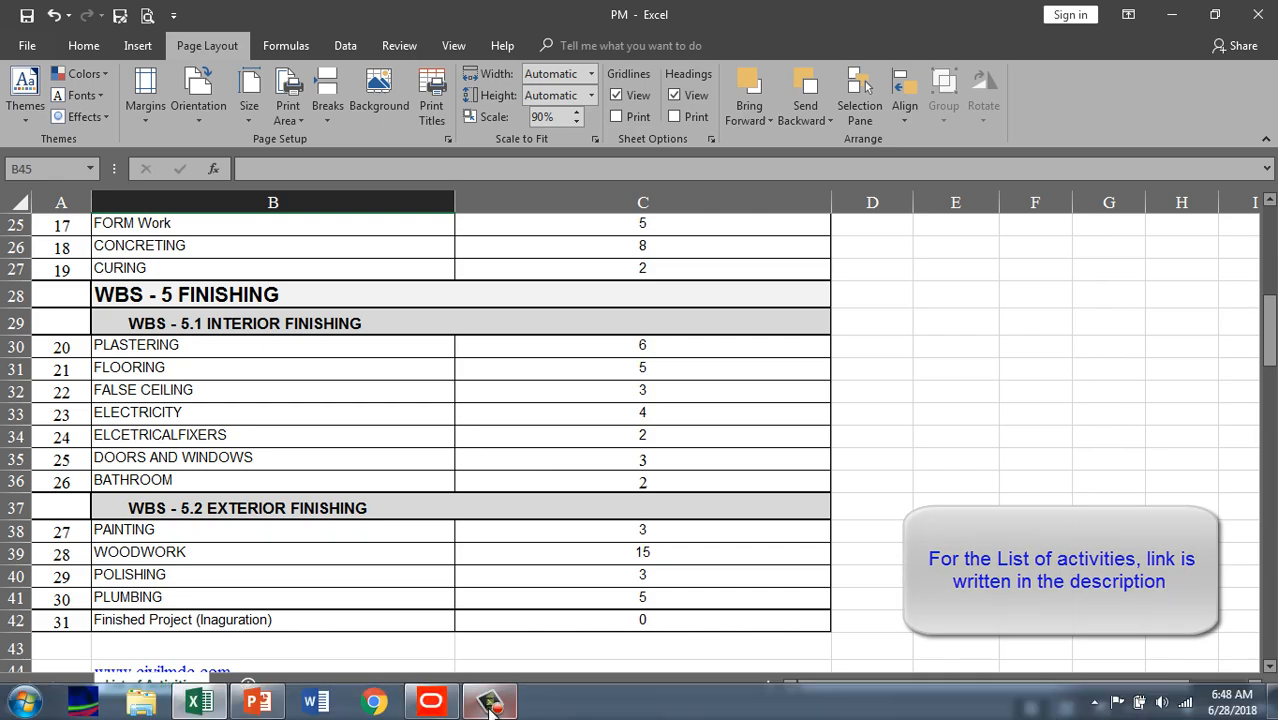
Step: Switch back to Primavera P6 and add a new activity named KickOff Meeting under the Site Work WBS
click(431, 708)
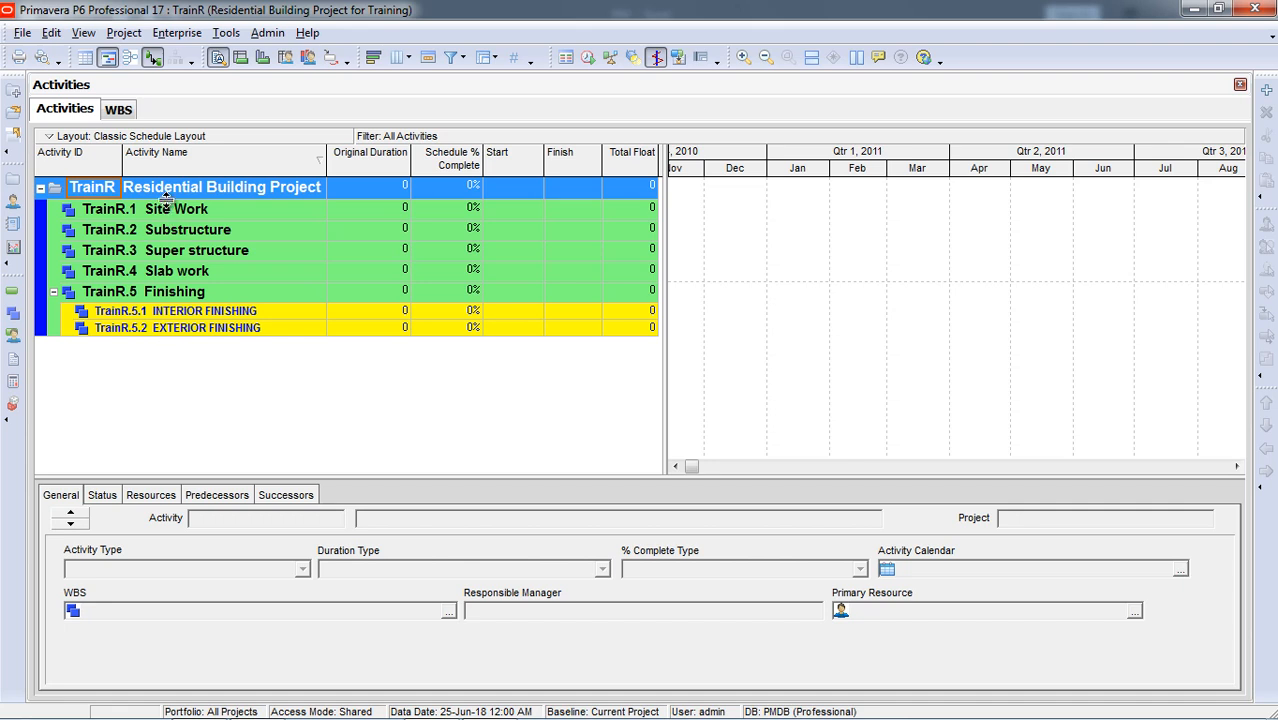
click(170, 212)
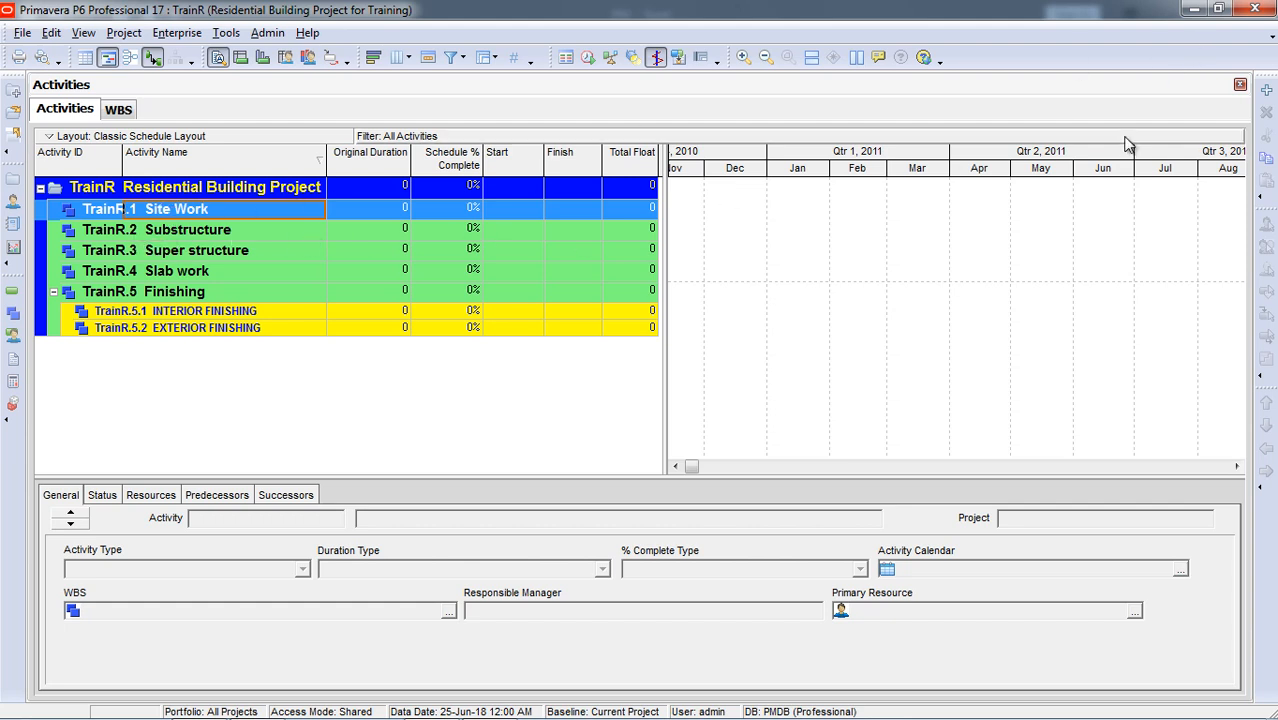
click(1266, 91)
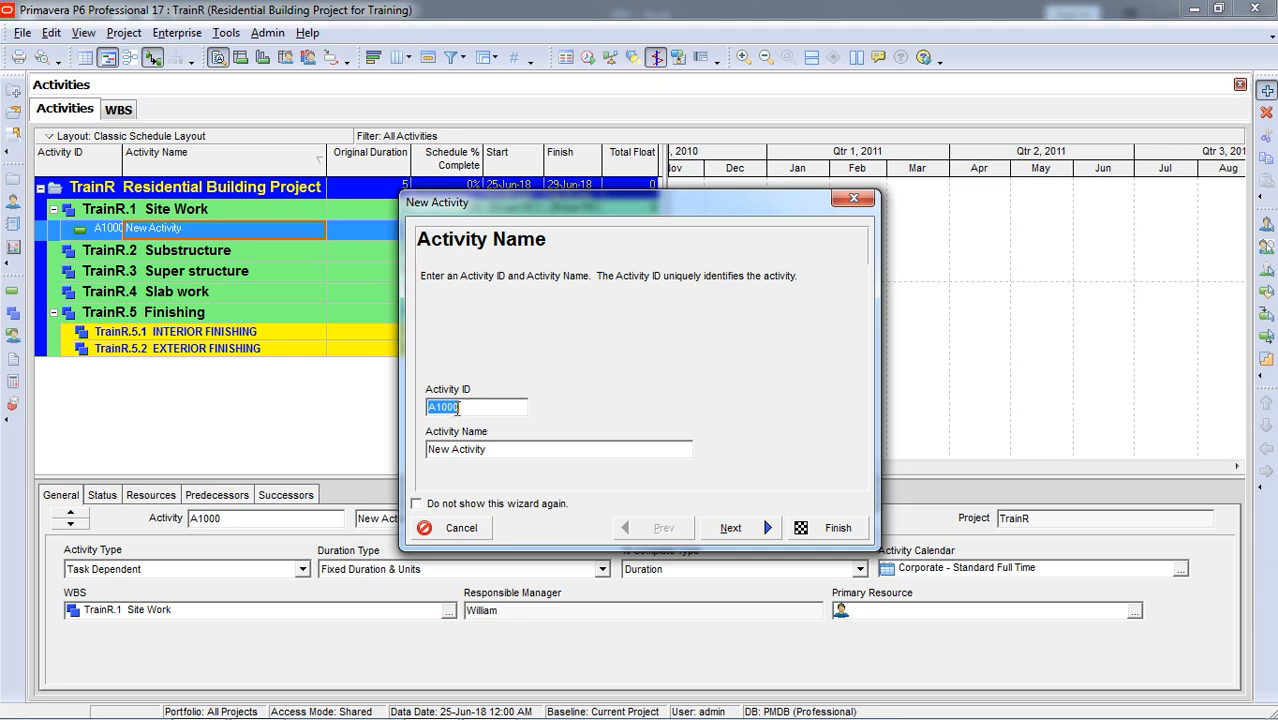
click(491, 448)
key(BackSpace)
key(BackSpace)
key(BackSpace)
key(BackSpace)
key(BackSpace)
key(BackSpace)
key(BackSpace)
key(BackSpace)
key(BackSpace)
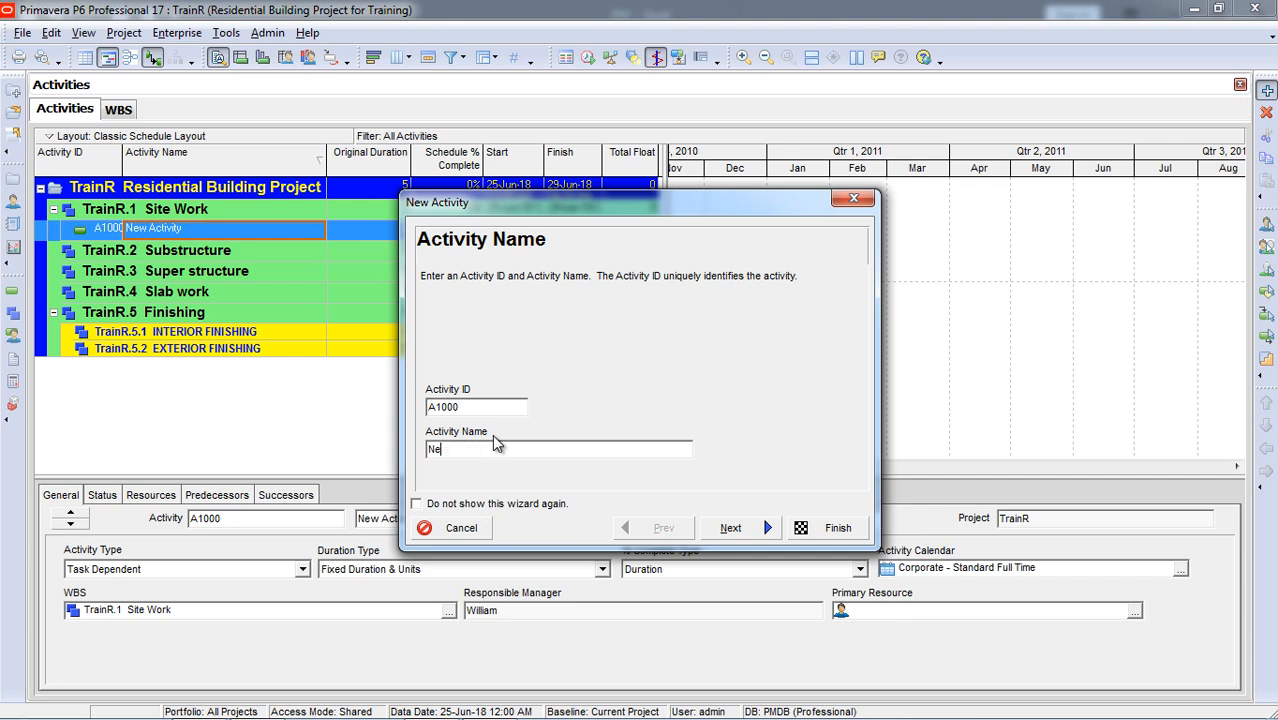
key(Caps_Lock)
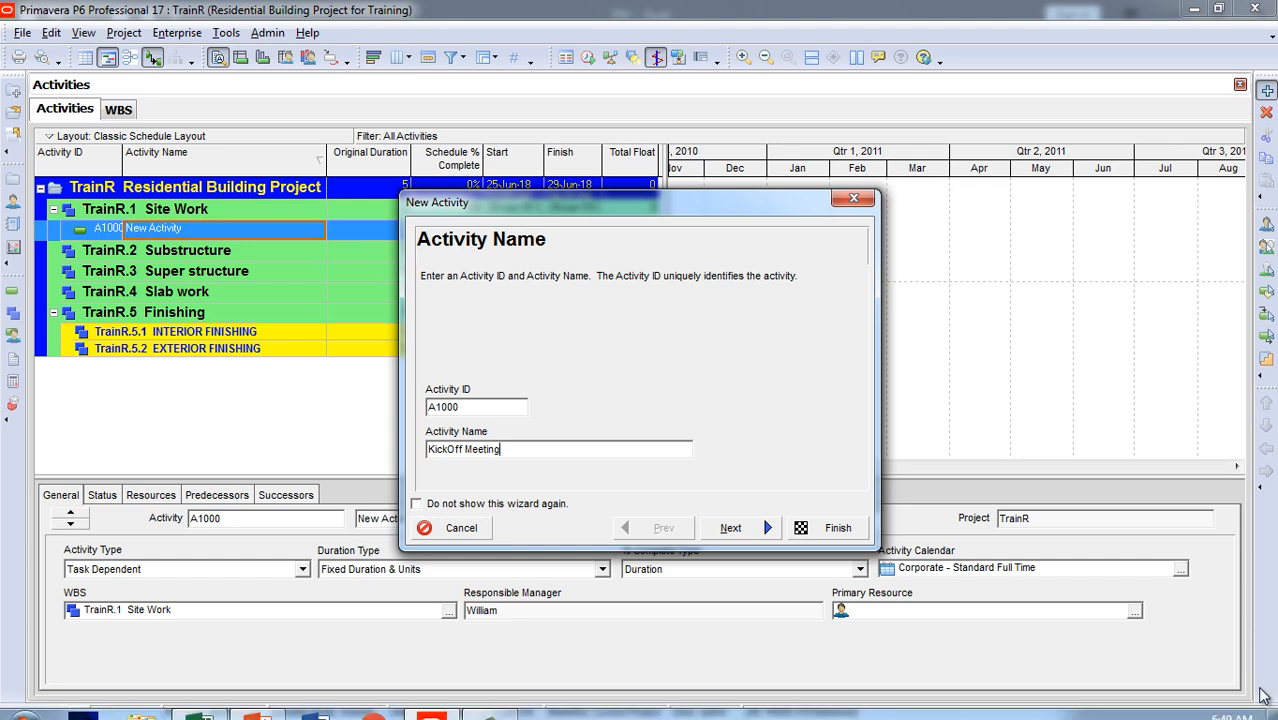
Step: Mute the computer's sound and return to the new activity's name entry
click(1172, 706)
click(1163, 598)
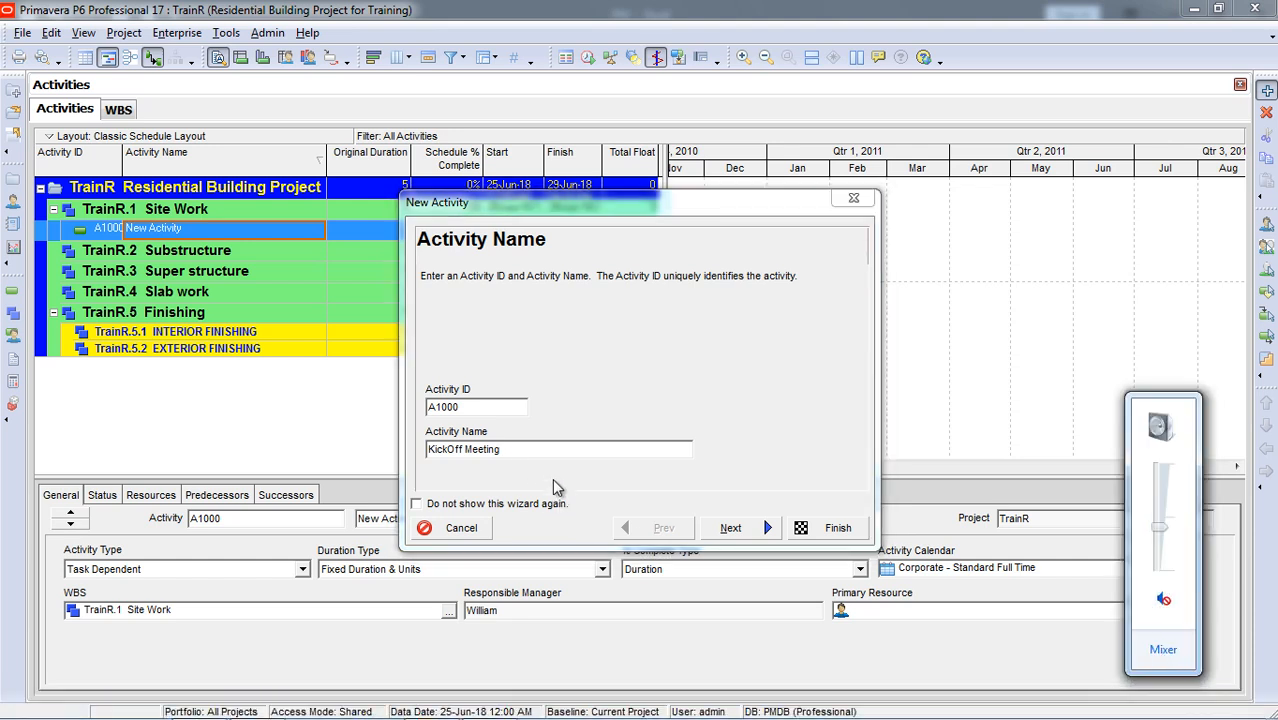
click(580, 470)
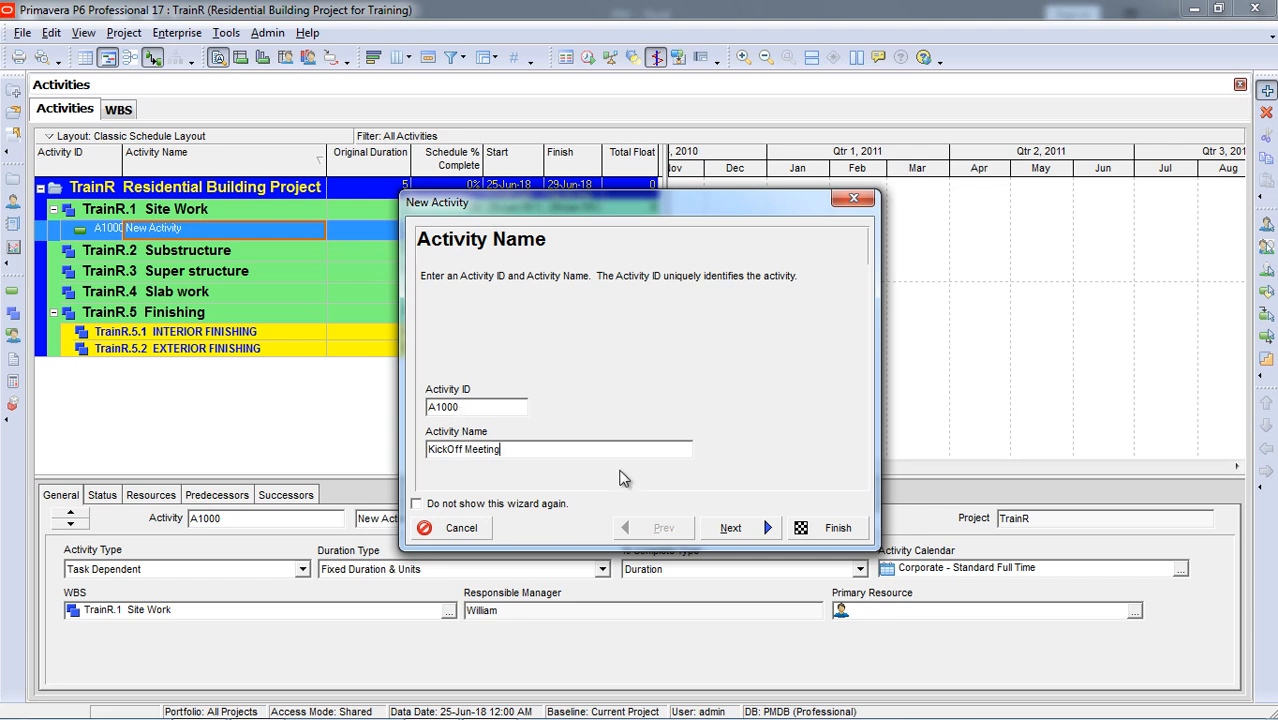
Step: Assign the KickOff Meeting activity to the TrainR.1 Site Work WBS element
click(731, 528)
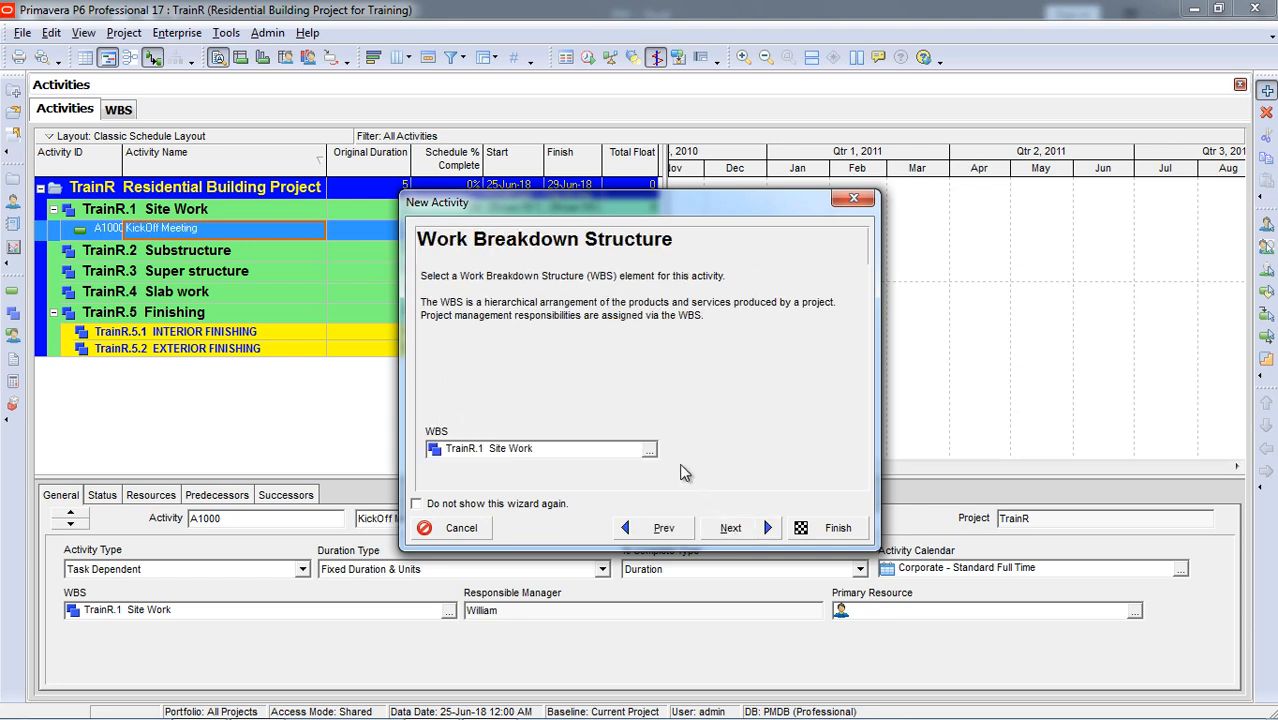
click(649, 453)
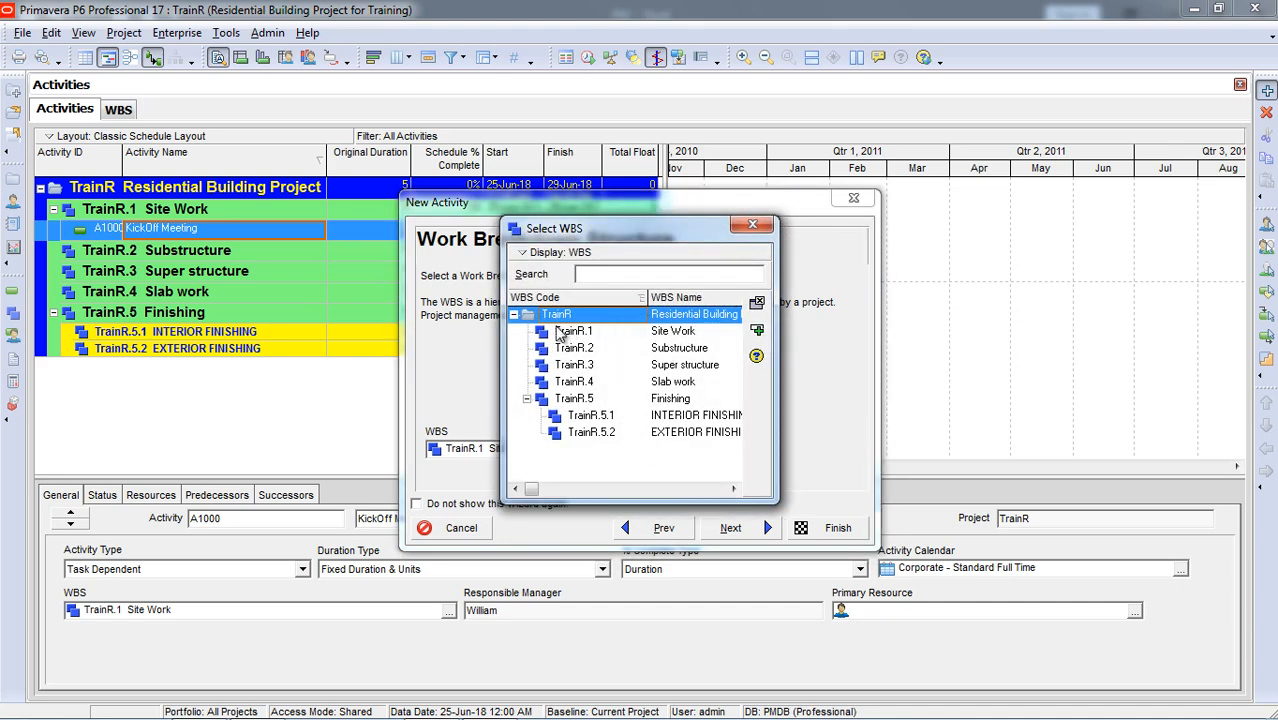
click(680, 333)
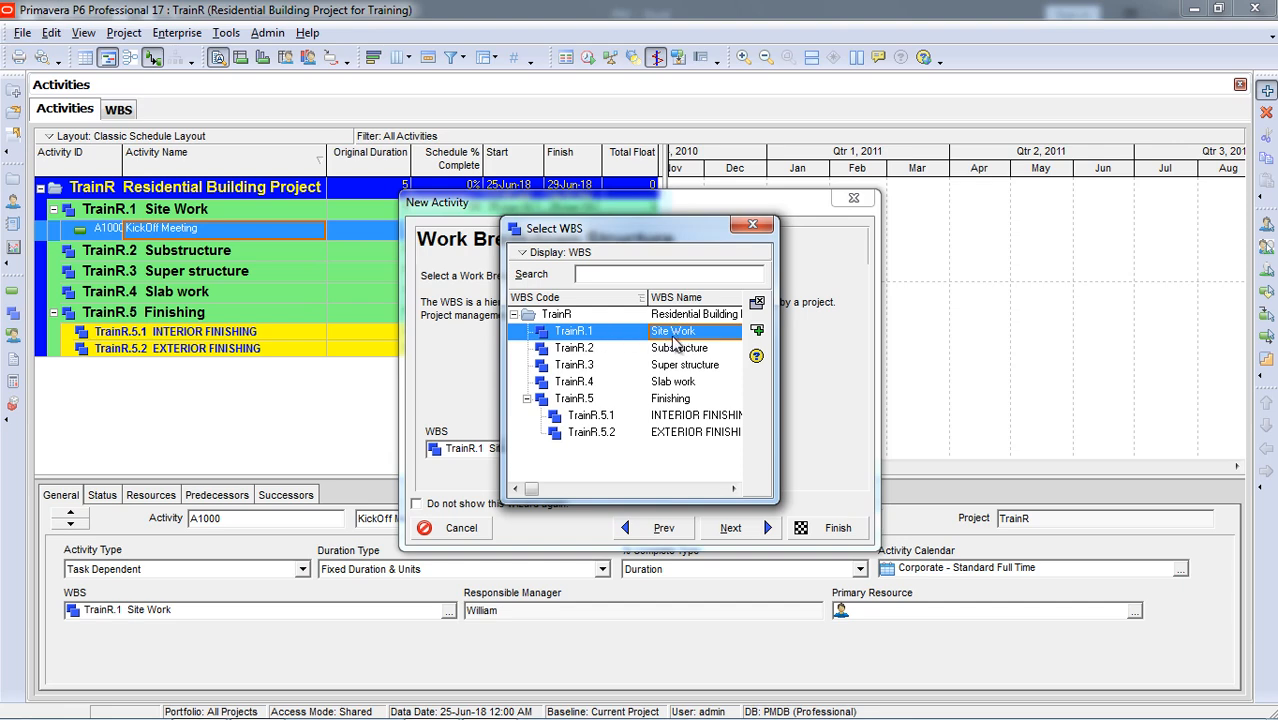
double_click(673, 343)
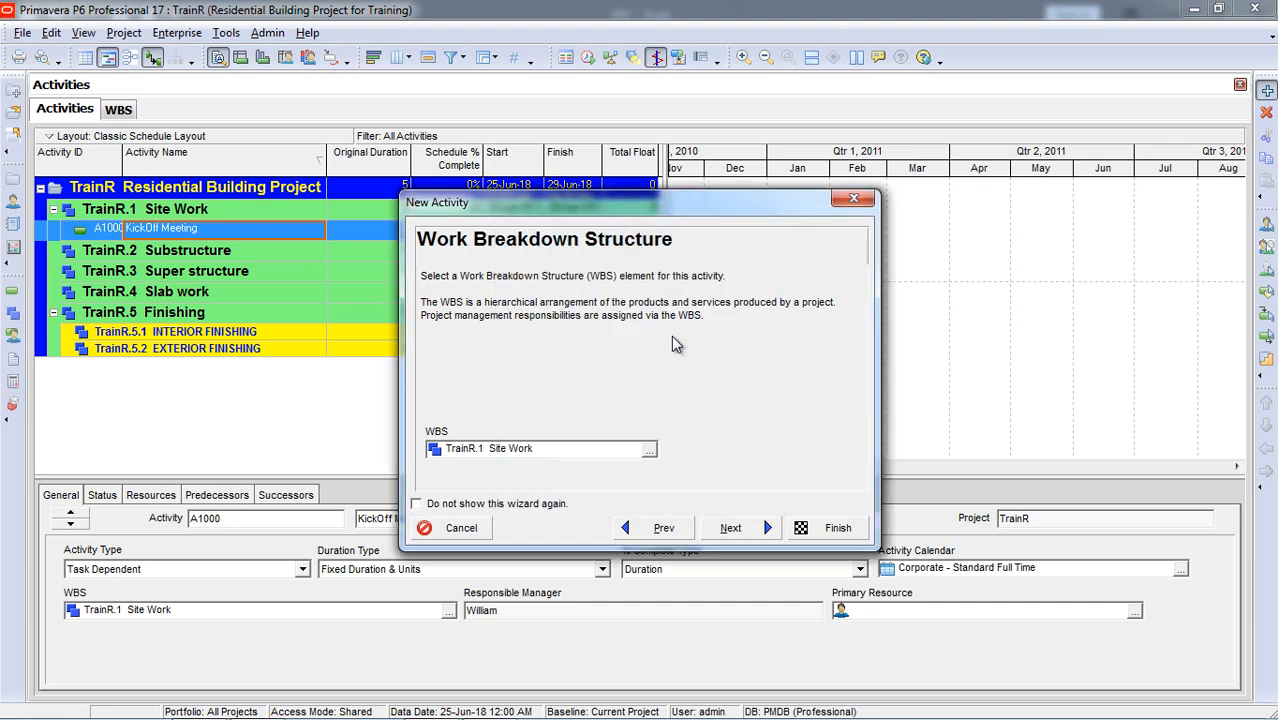
Step: Set the KickOff Meeting activity's type to Start Milestone
click(733, 530)
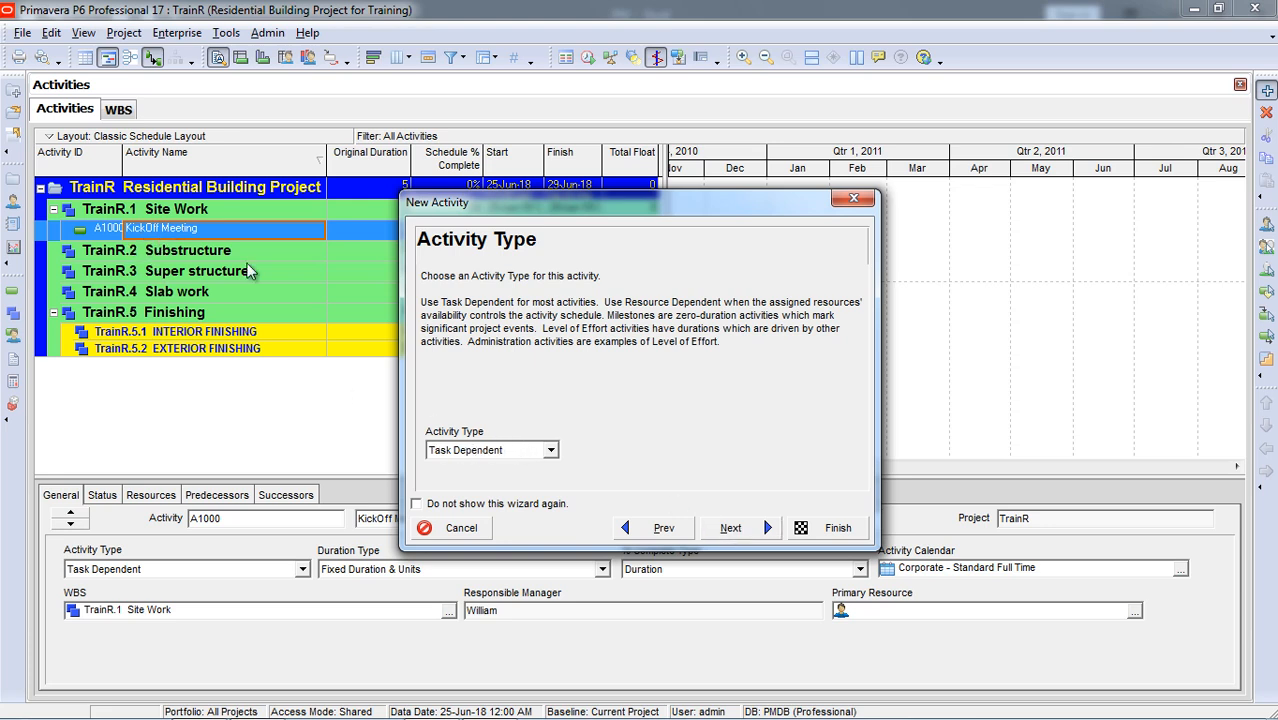
click(551, 450)
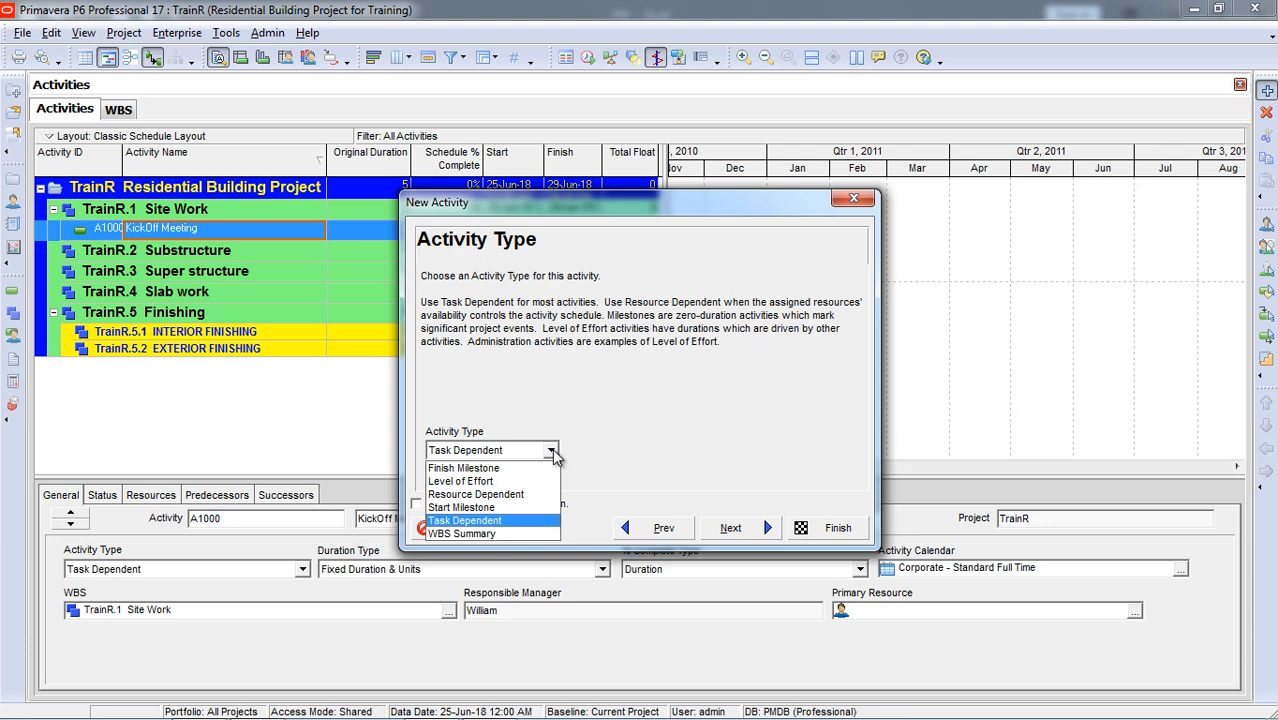
click(474, 507)
click(730, 528)
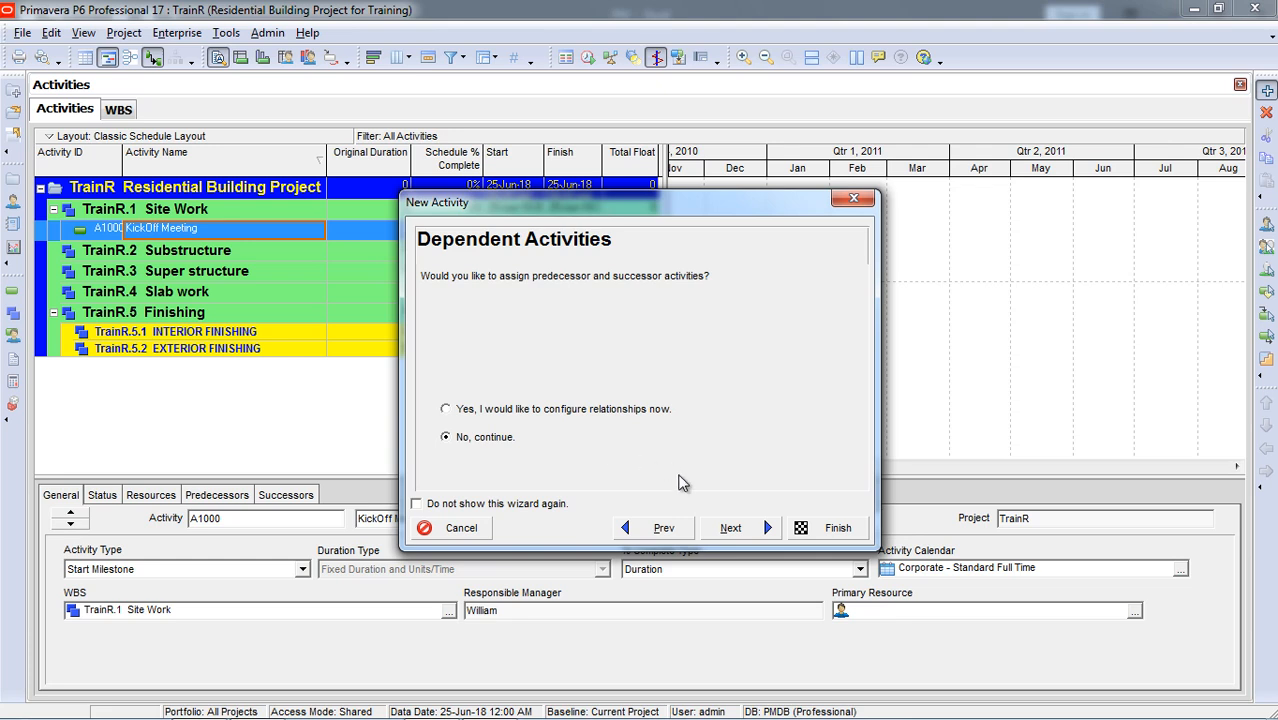
Step: Finish creating the KickOff Meeting milestone without relationships or more details, and widen the Activity ID column slightly
click(735, 527)
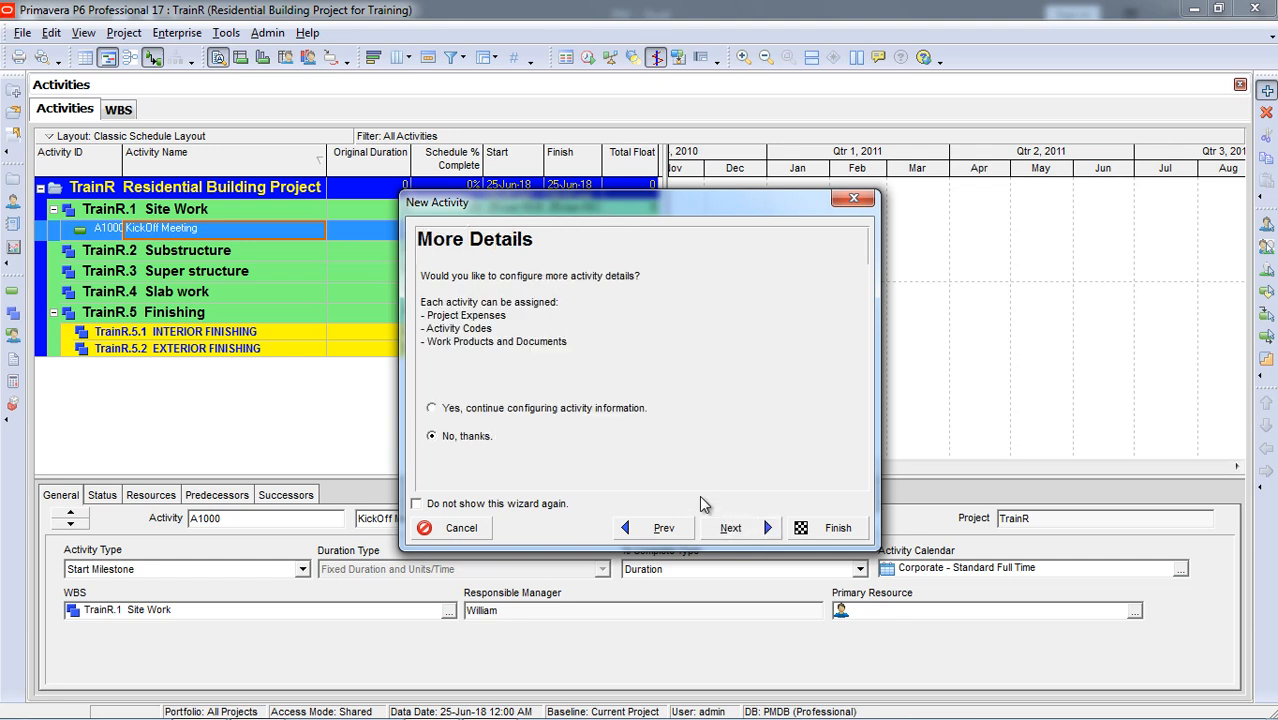
click(750, 528)
click(808, 530)
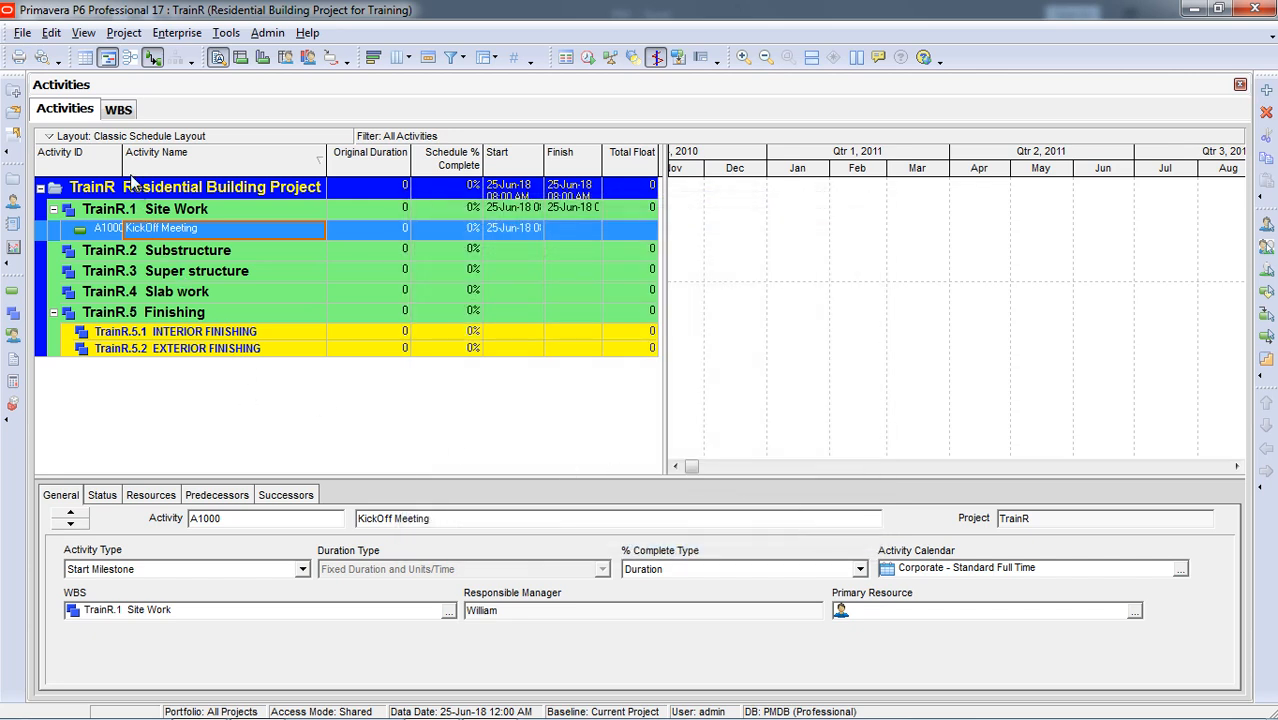
drag(123, 168, 145, 166)
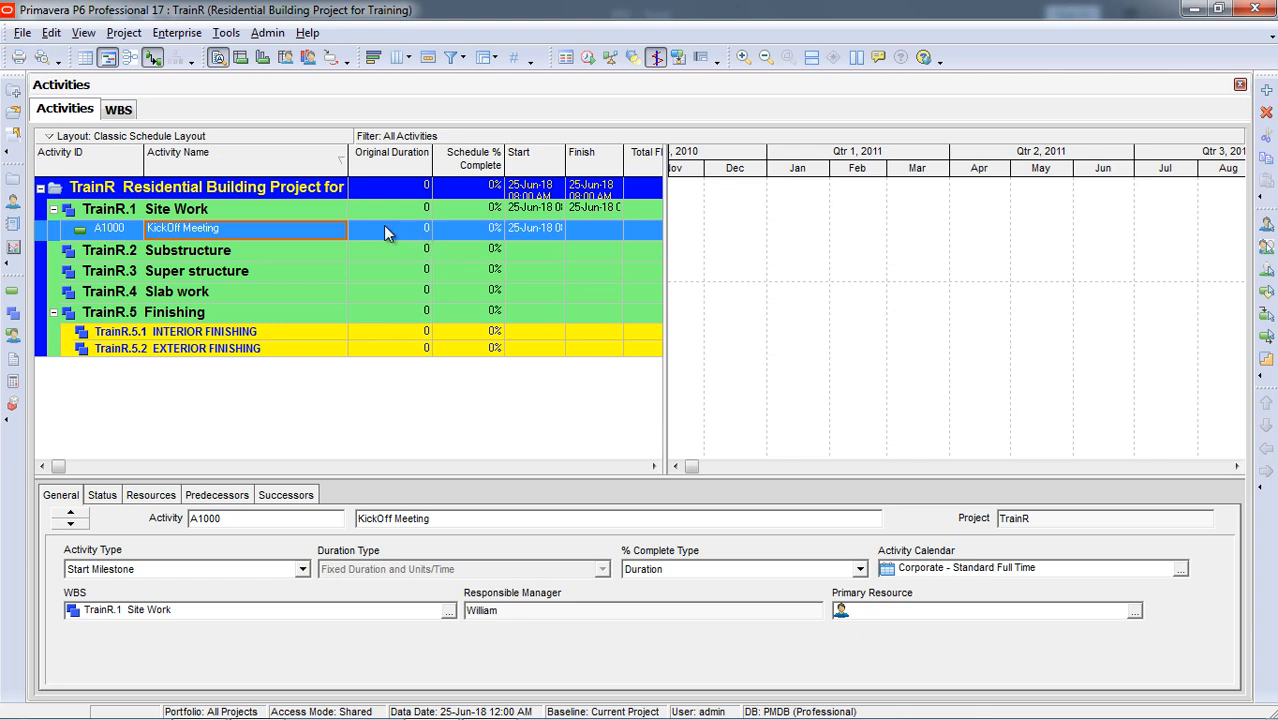
Step: Switch to the Excel activity list and check the next activity and duration under WBS 1 Site Work
mouse_move(465, 712)
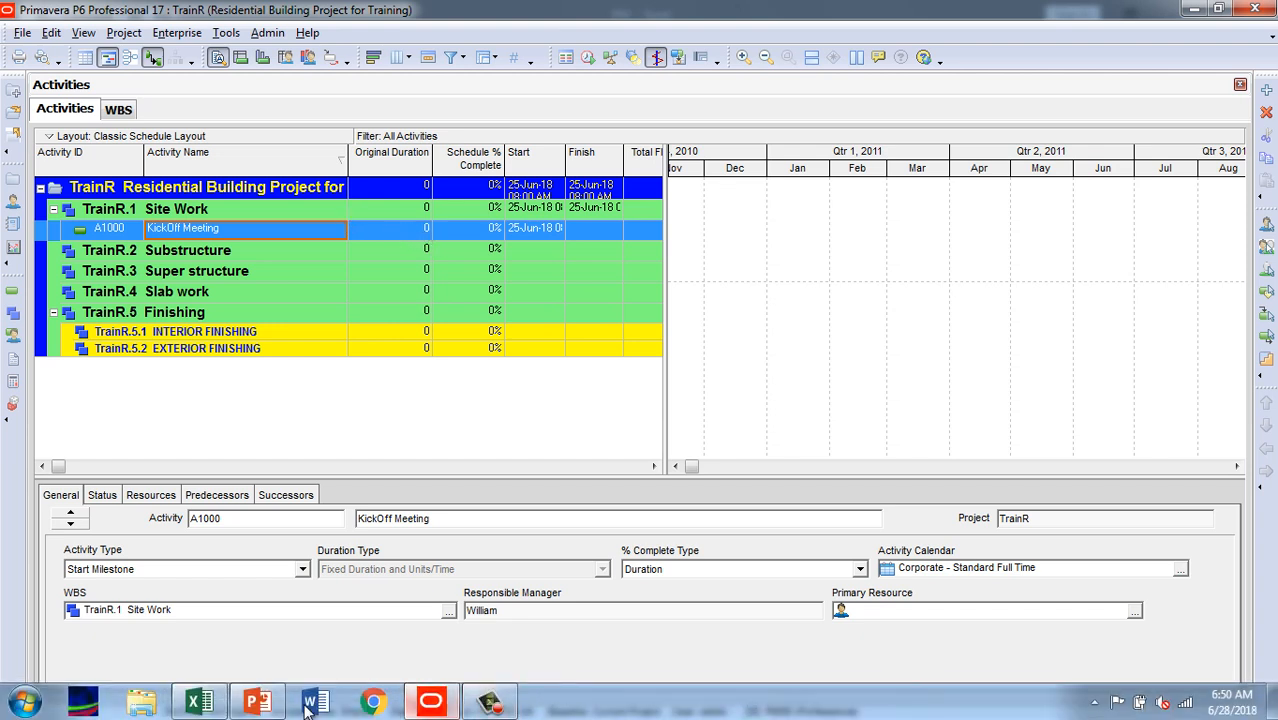
click(199, 703)
scroll(256, 393, up, 8)
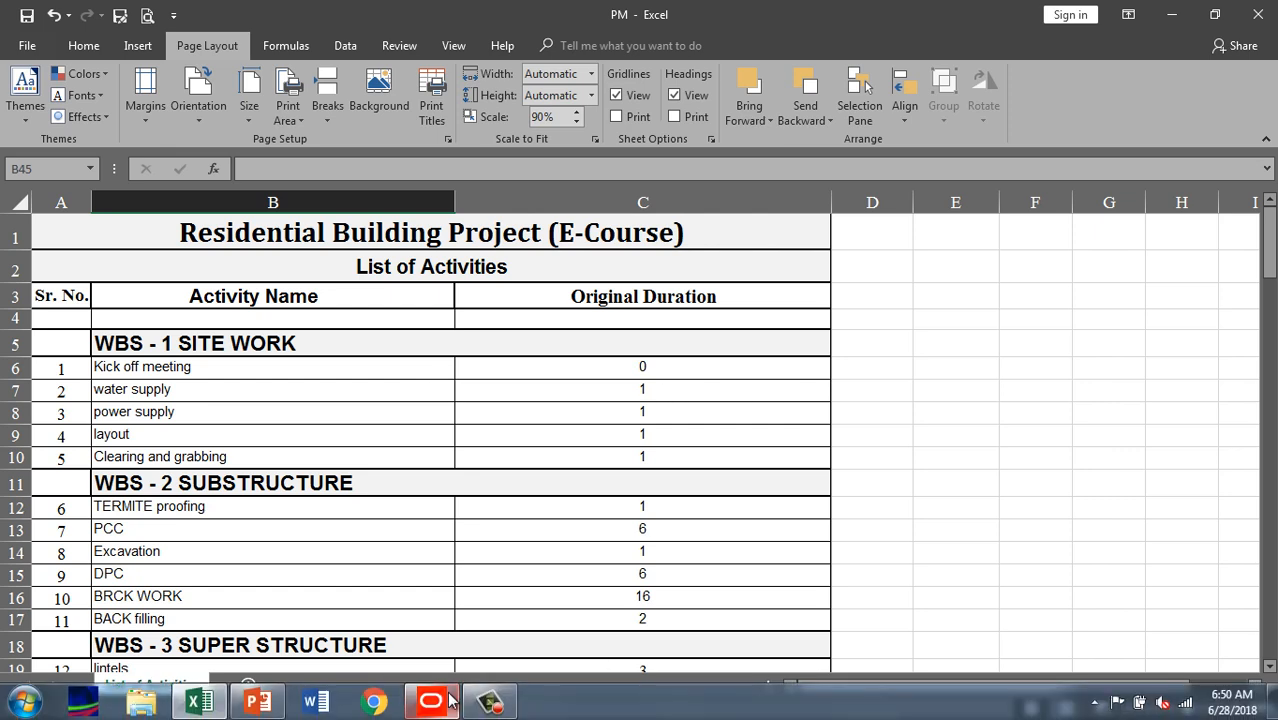
Step: Switch to Primavera P6 and start a new Site Work activity named Water supply connection
mouse_move(443, 706)
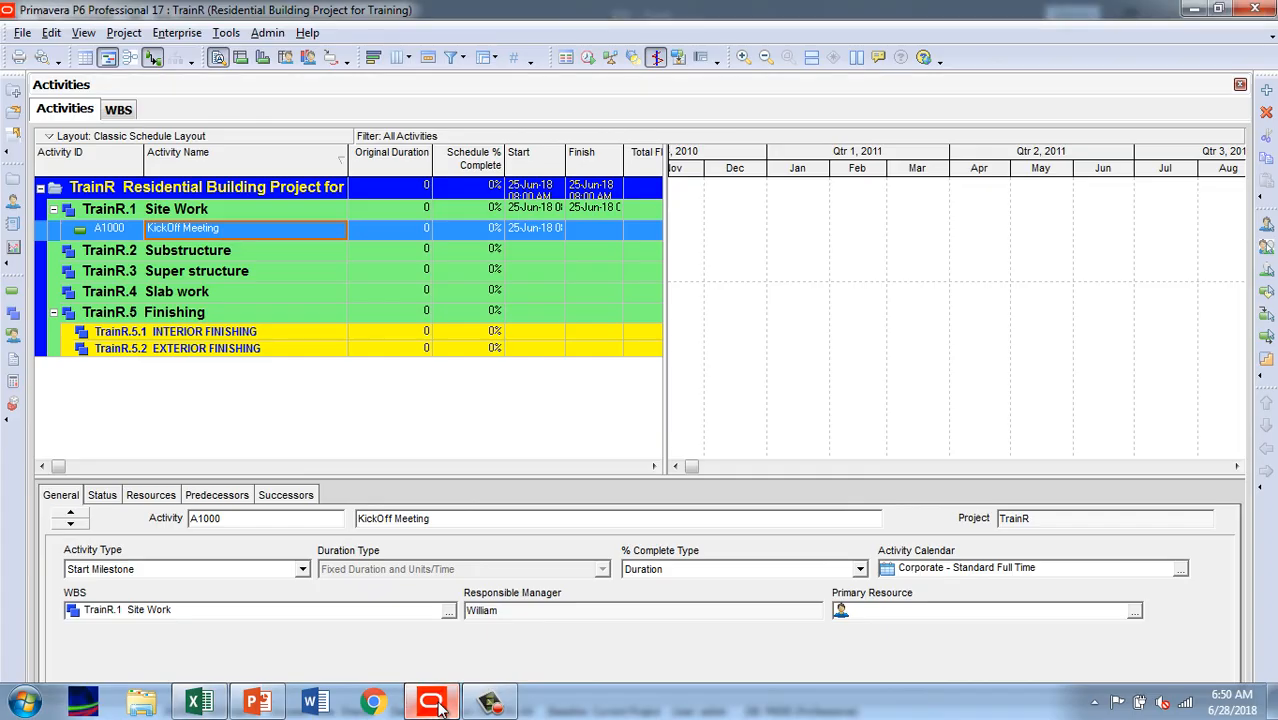
click(1267, 90)
click(484, 449)
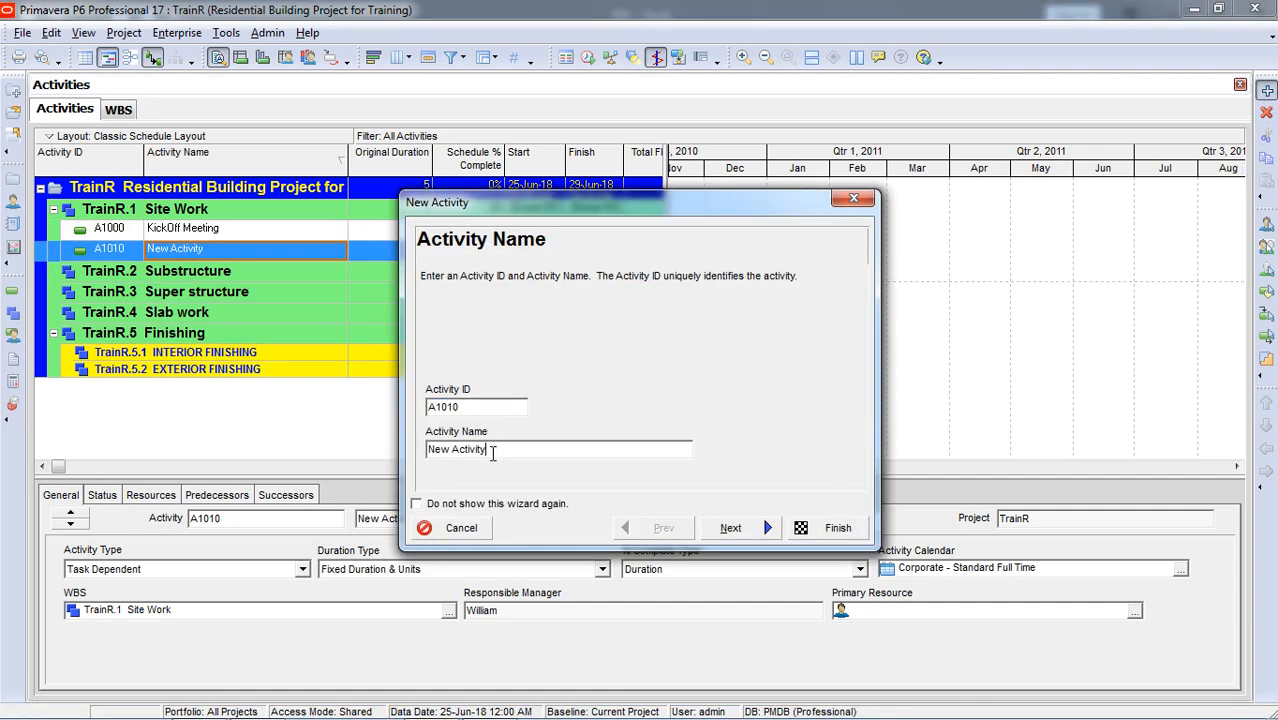
drag(491, 448, 357, 442)
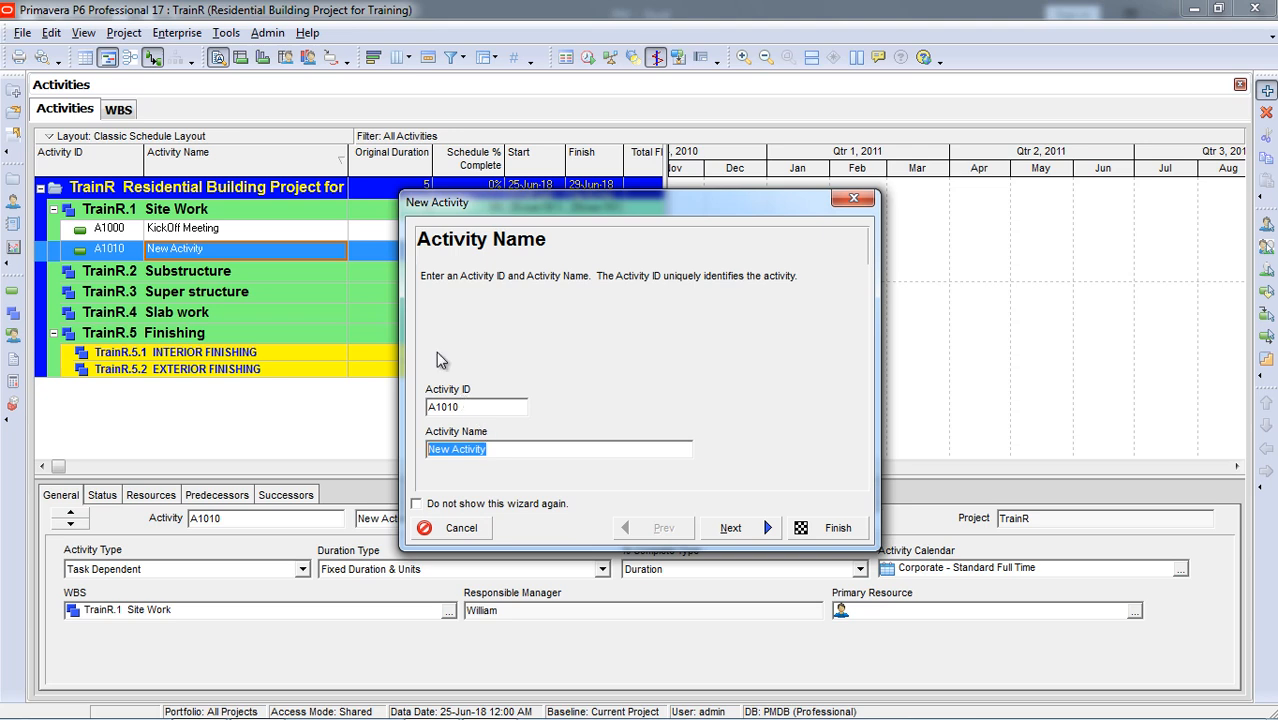
key(Caps_Lock)
text(Water)
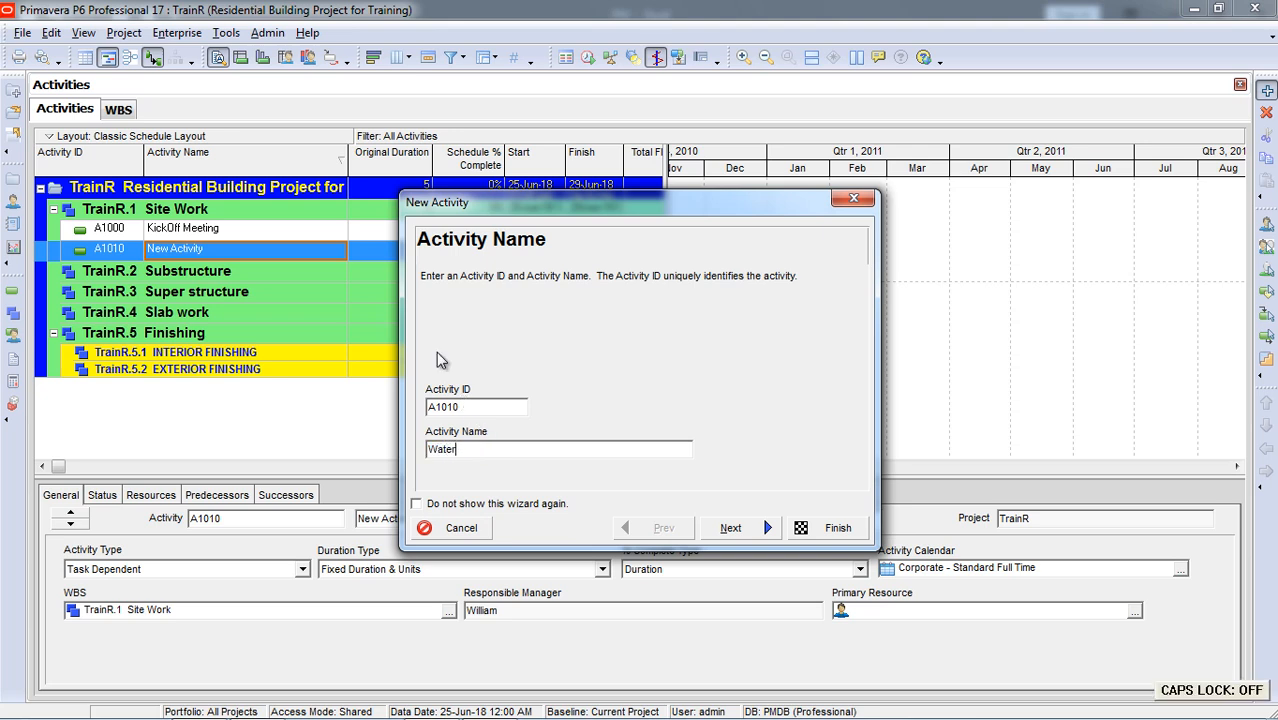
text( supply connection)
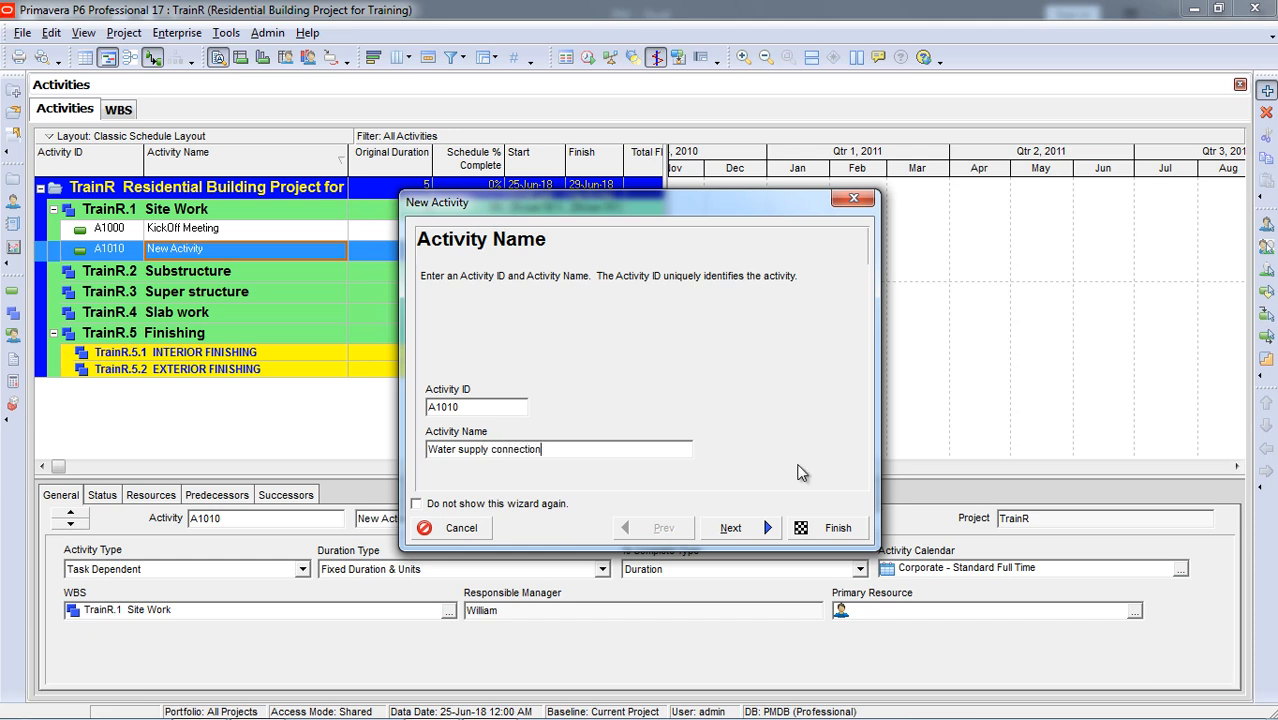
Step: Keep the Water supply connection activity under TrainR.1 Site Work as Task Dependent, without assigning any resources
click(738, 528)
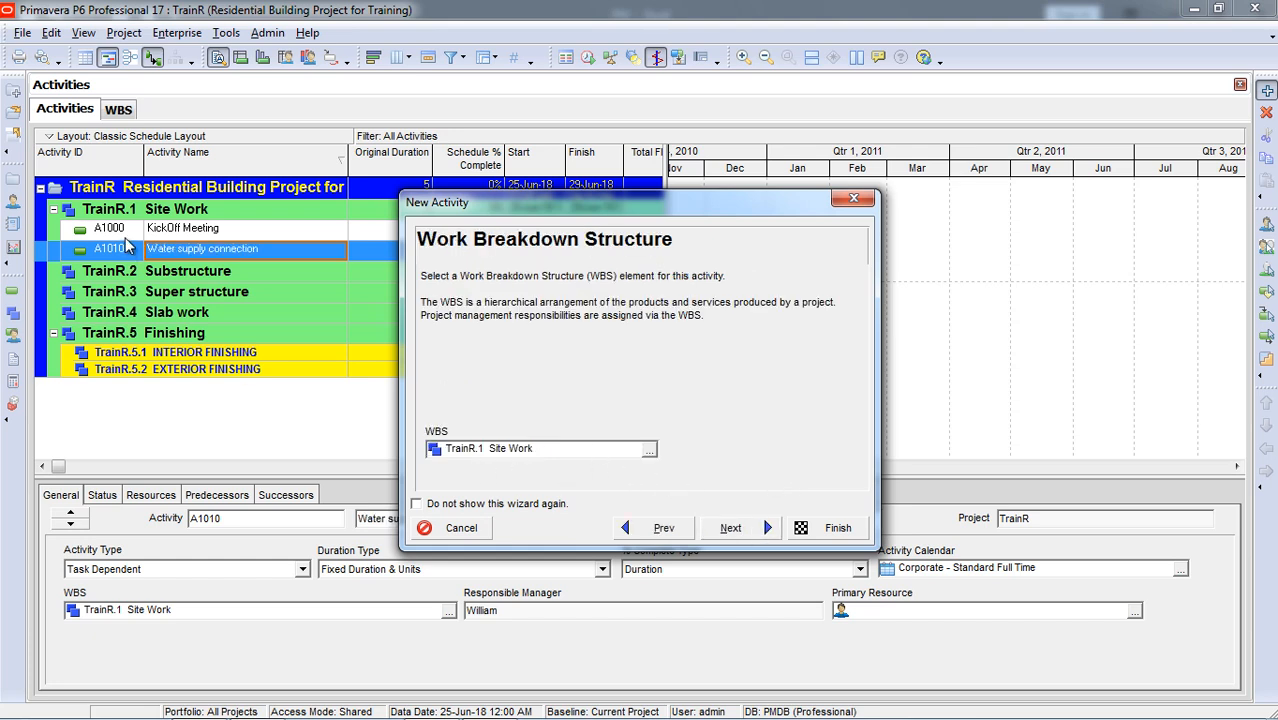
click(733, 530)
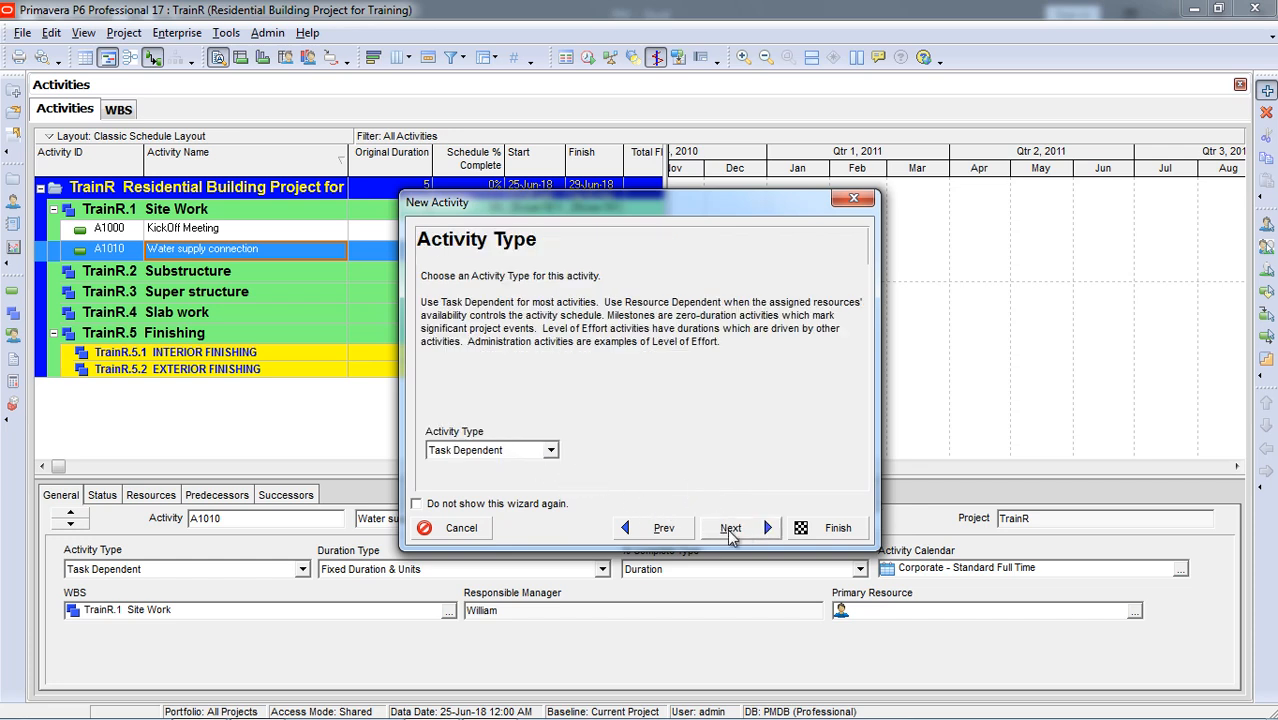
click(730, 532)
click(662, 530)
click(728, 531)
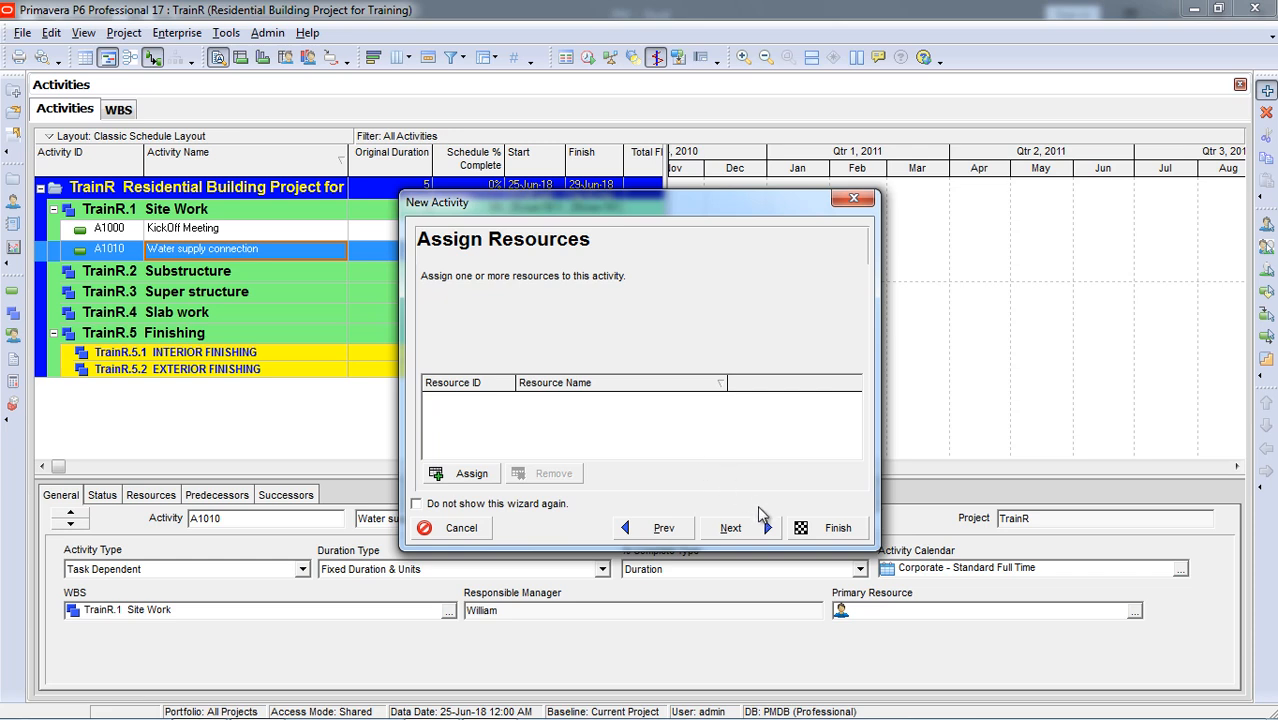
click(750, 536)
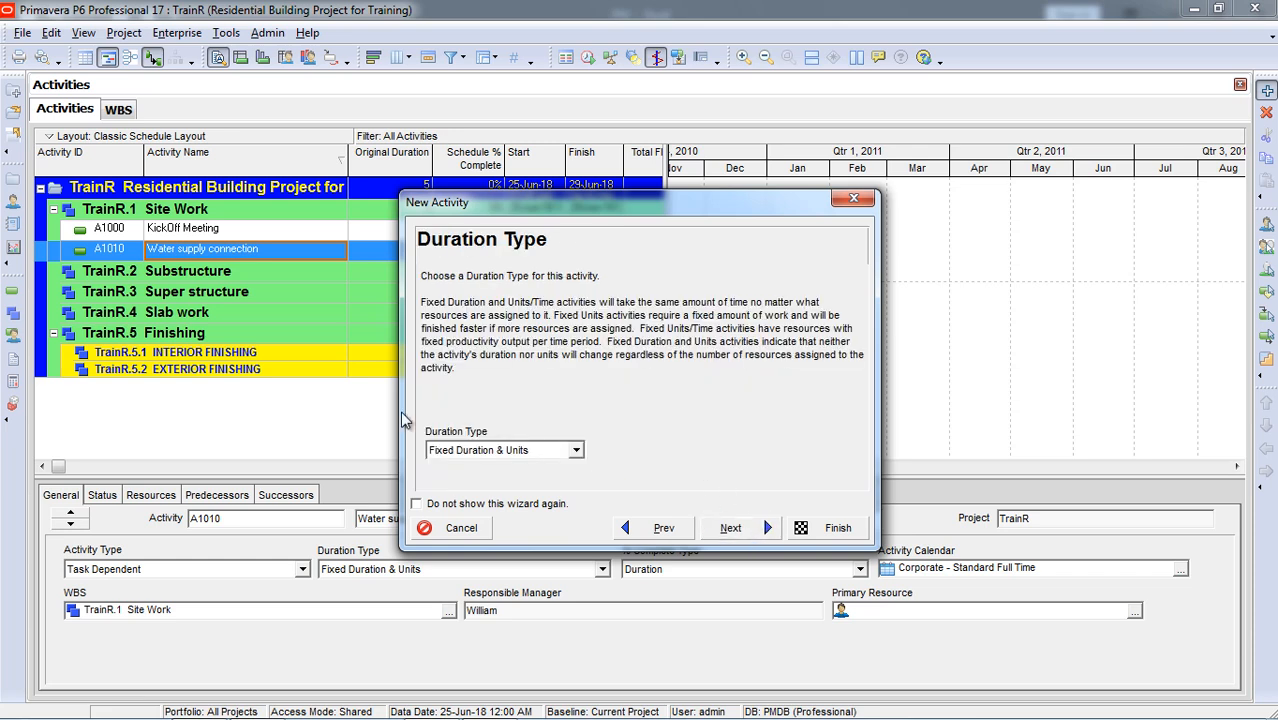
Step: Keep the duration type Fixed Duration & Units and finish creating the Water supply connection activity without relationships or more details
click(743, 535)
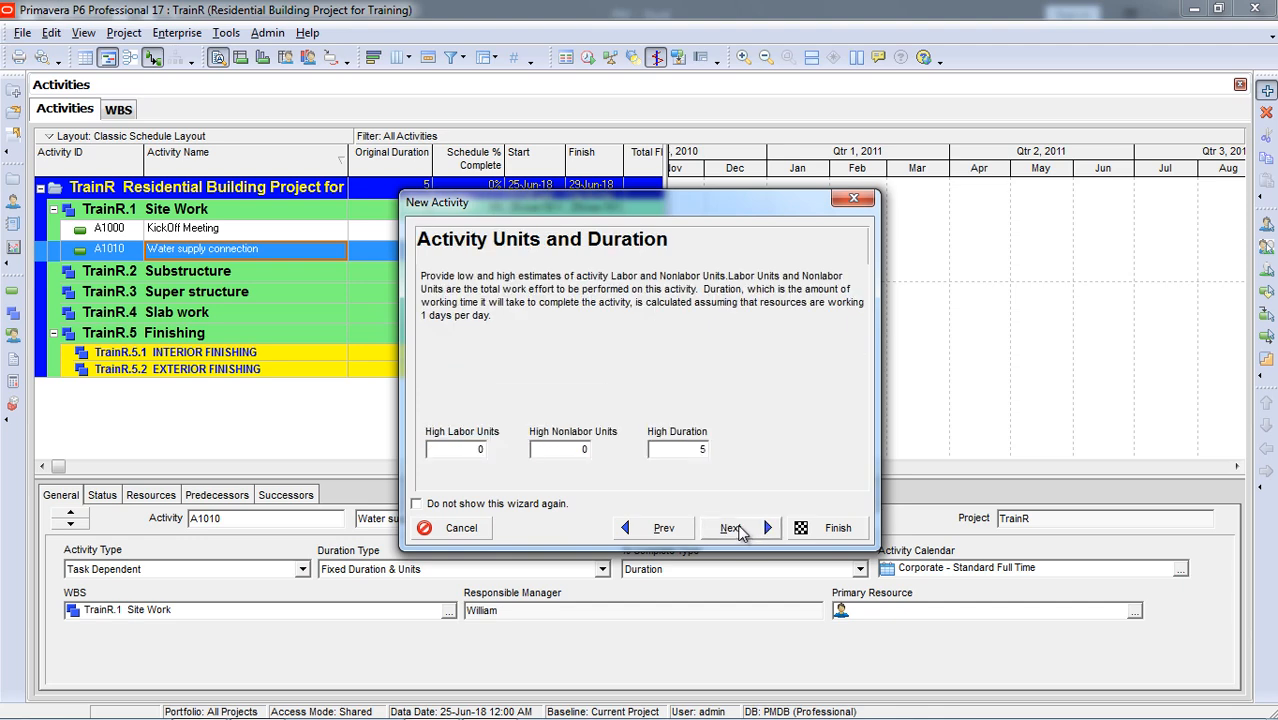
click(741, 533)
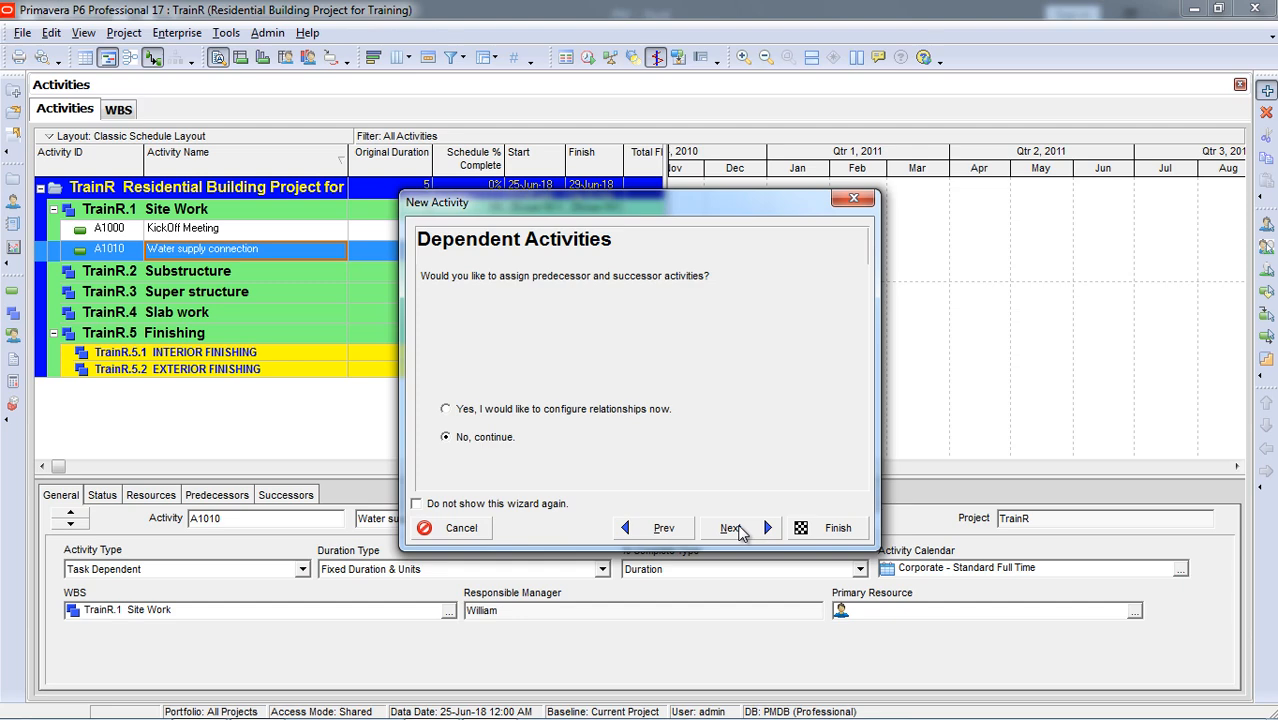
click(741, 533)
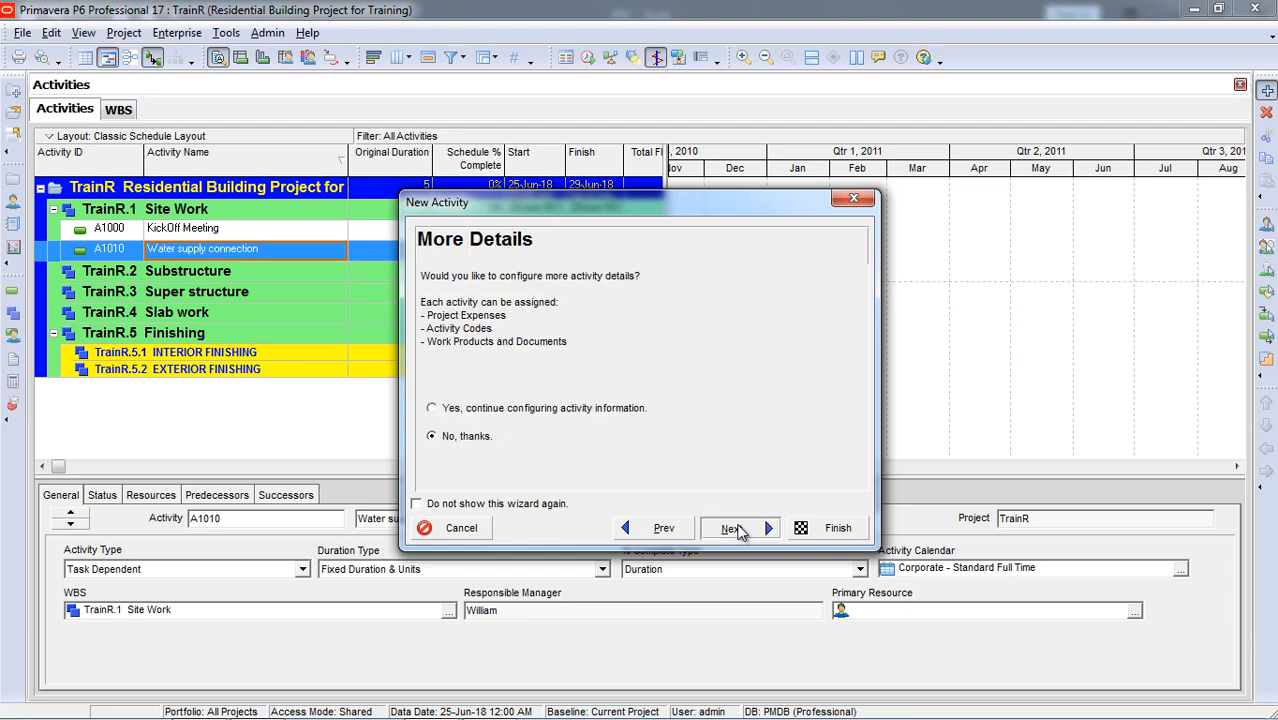
click(745, 533)
click(818, 530)
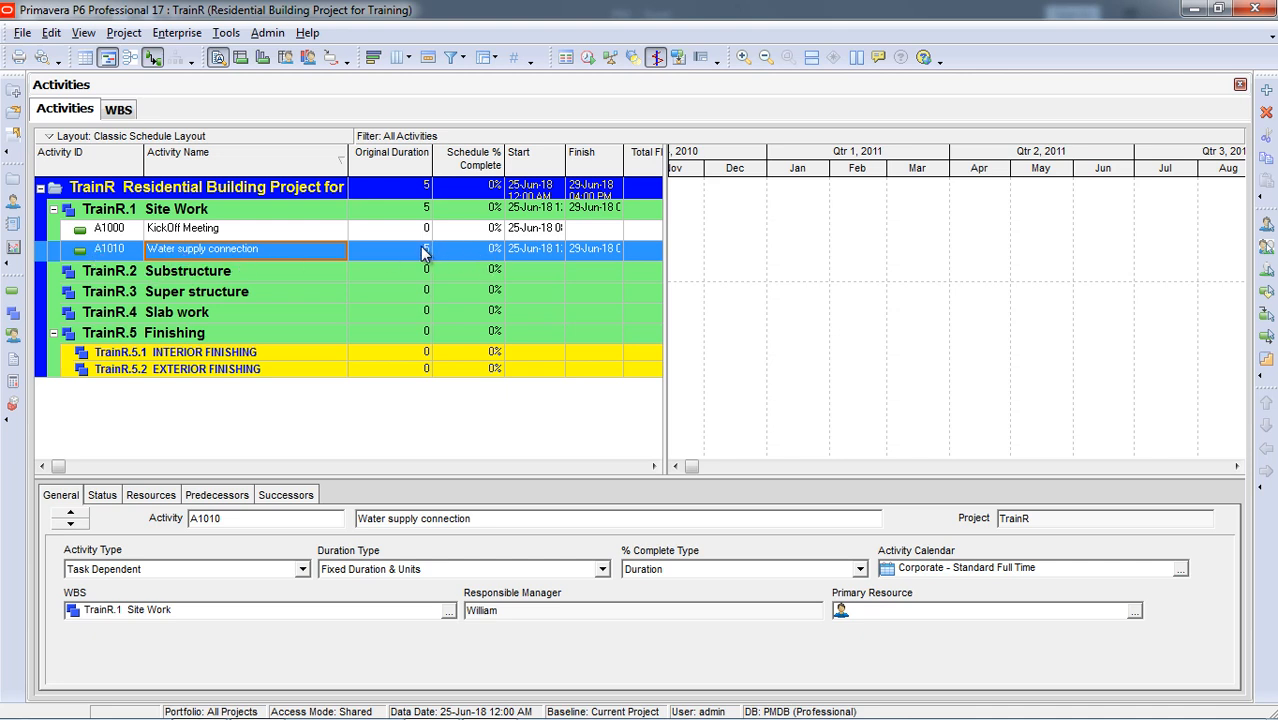
Step: Check the water supply duration in the Excel list and set the Water supply connection activity's Original Duration to 1 in Primavera P6
mouse_move(578, 715)
click(198, 714)
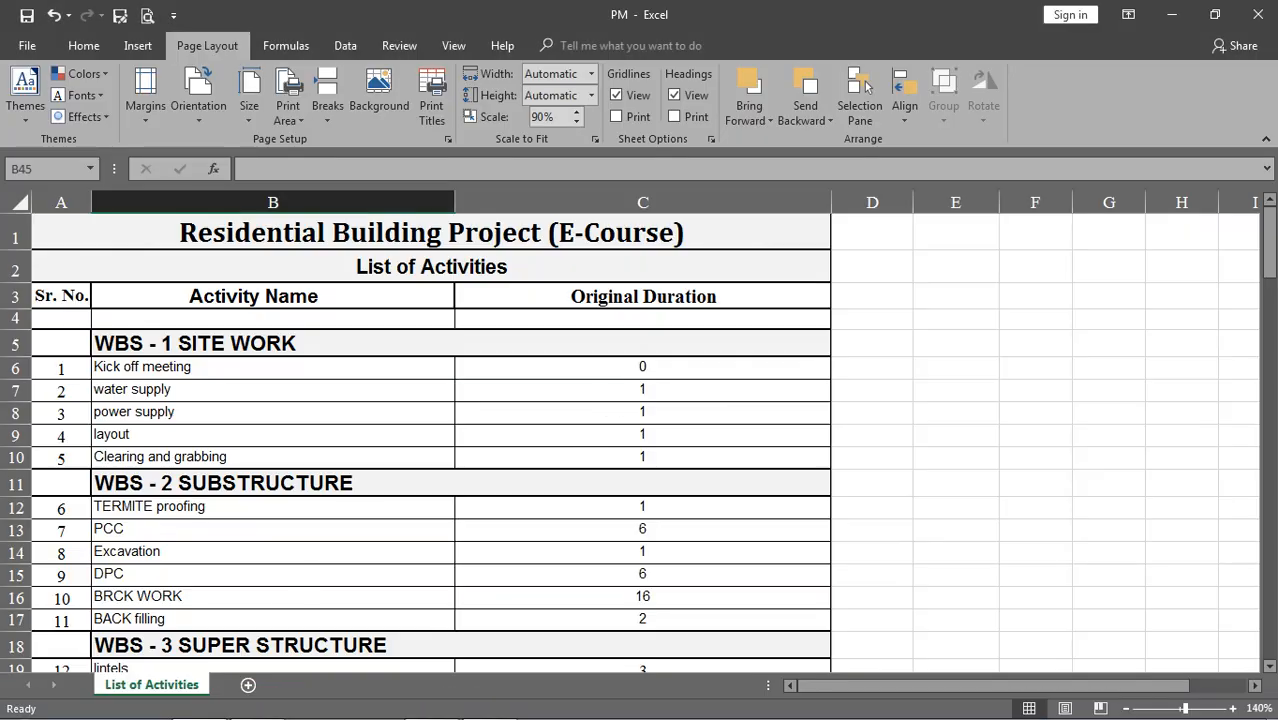
click(429, 704)
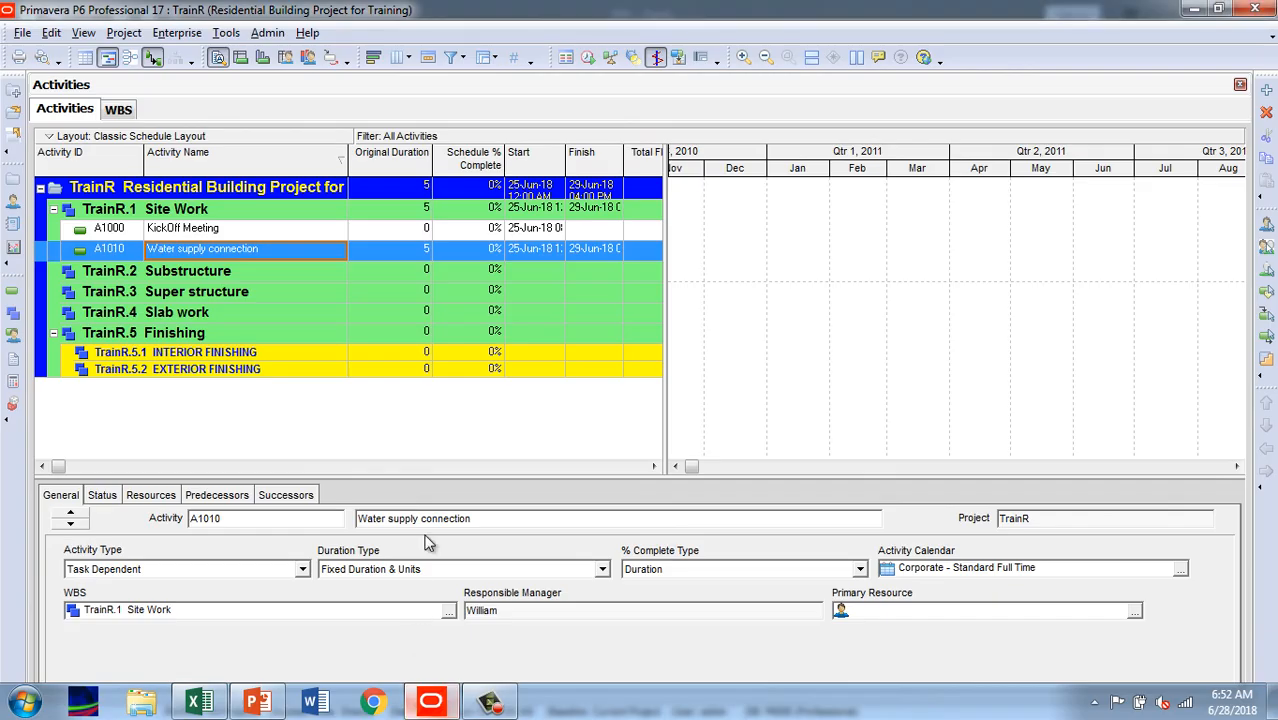
click(413, 254)
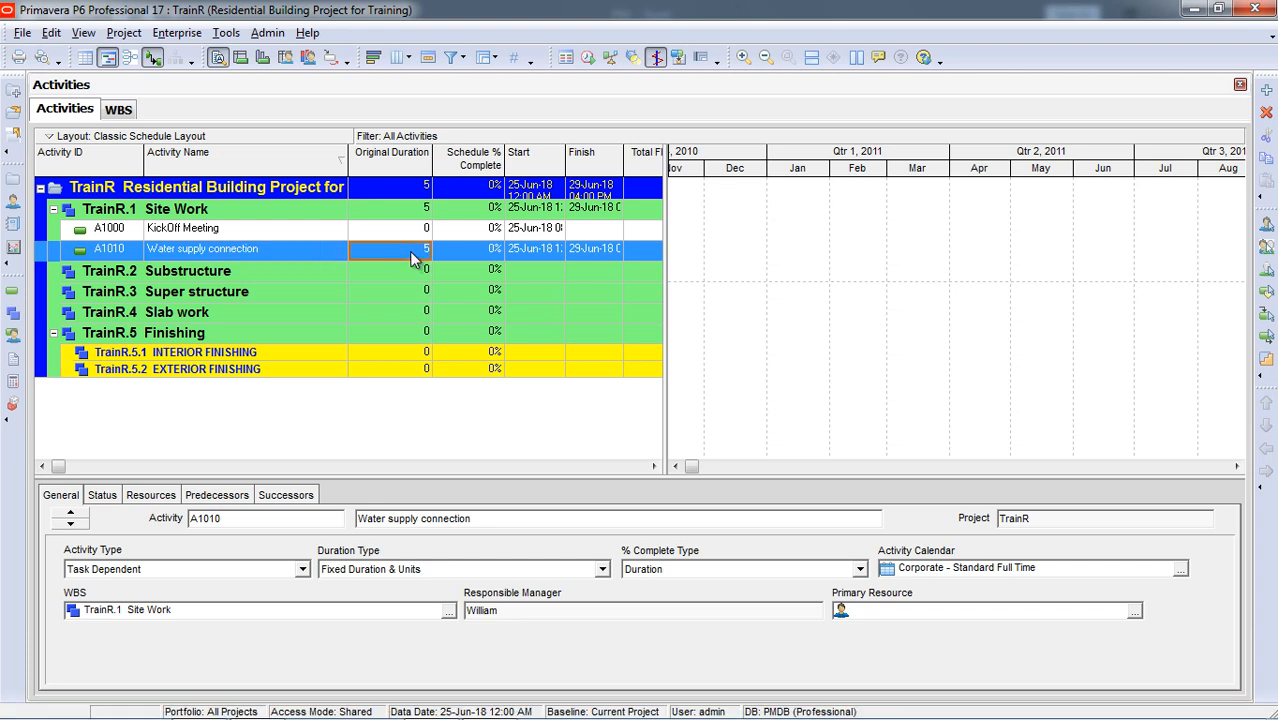
click(412, 257)
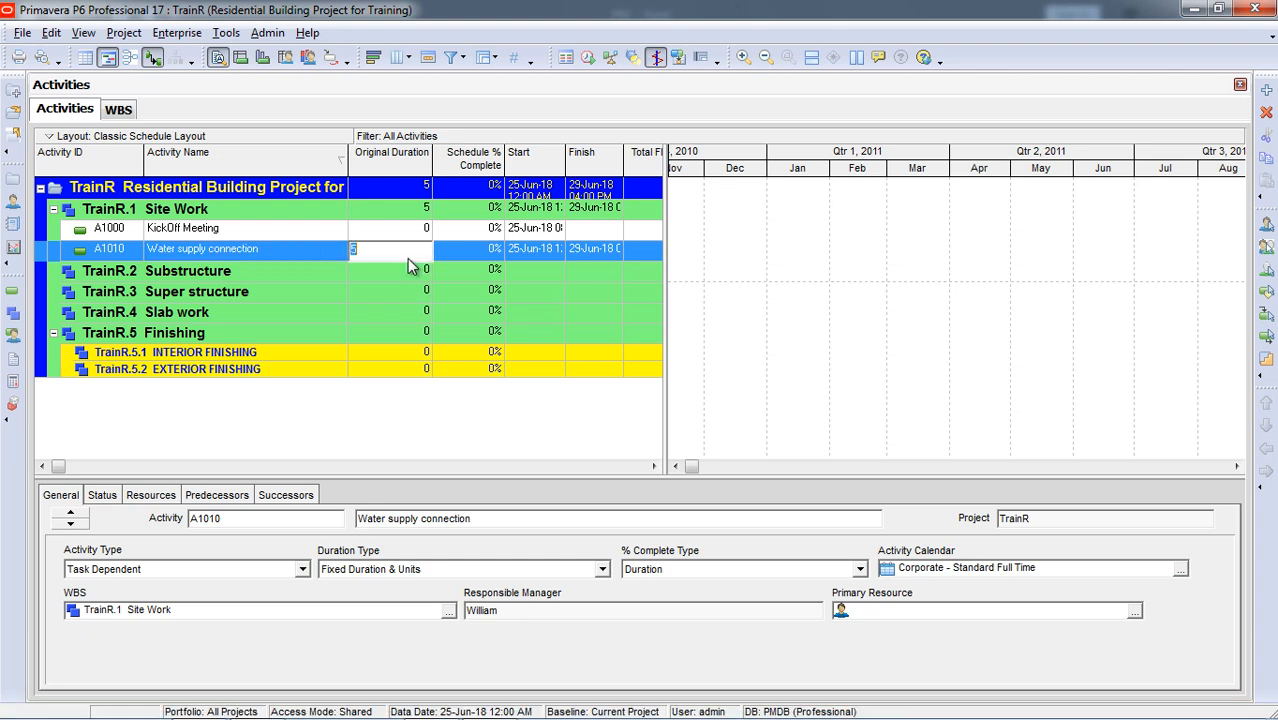
text(1)
key(Return)
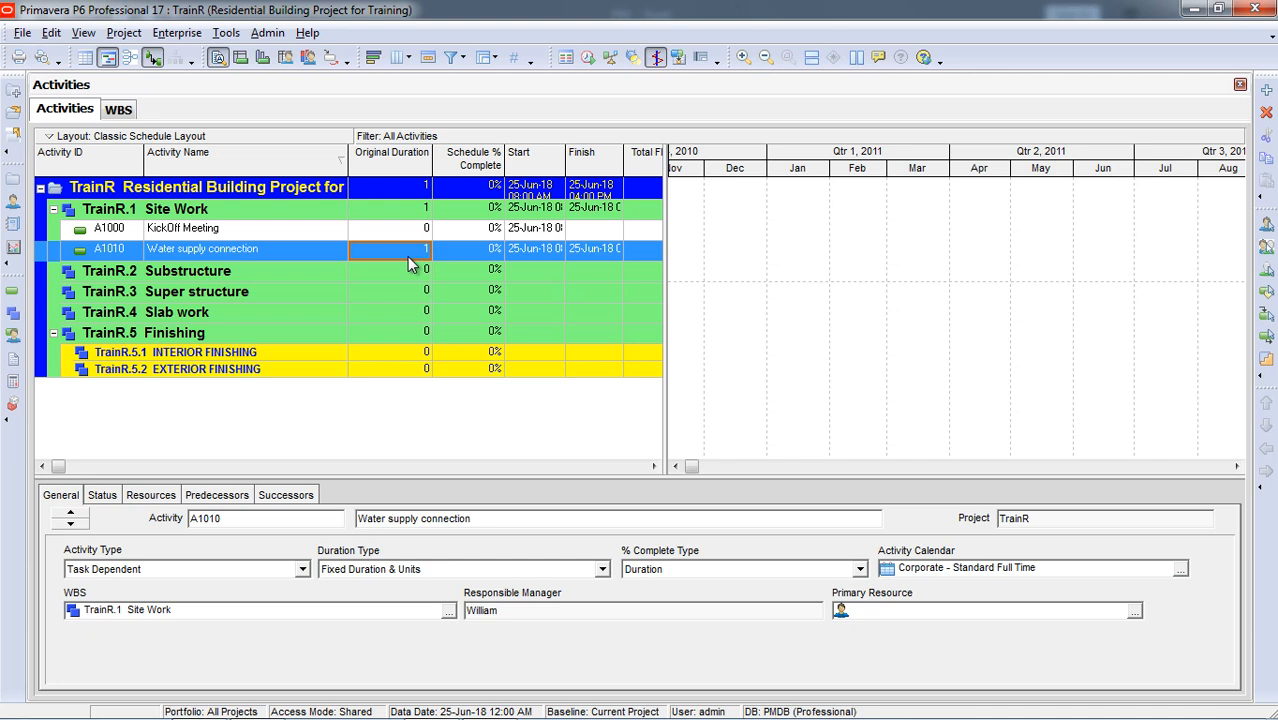
Step: Start another new Site Work activity and check the next activity name in the Excel list before returning to Primavera P6
click(1266, 91)
click(502, 454)
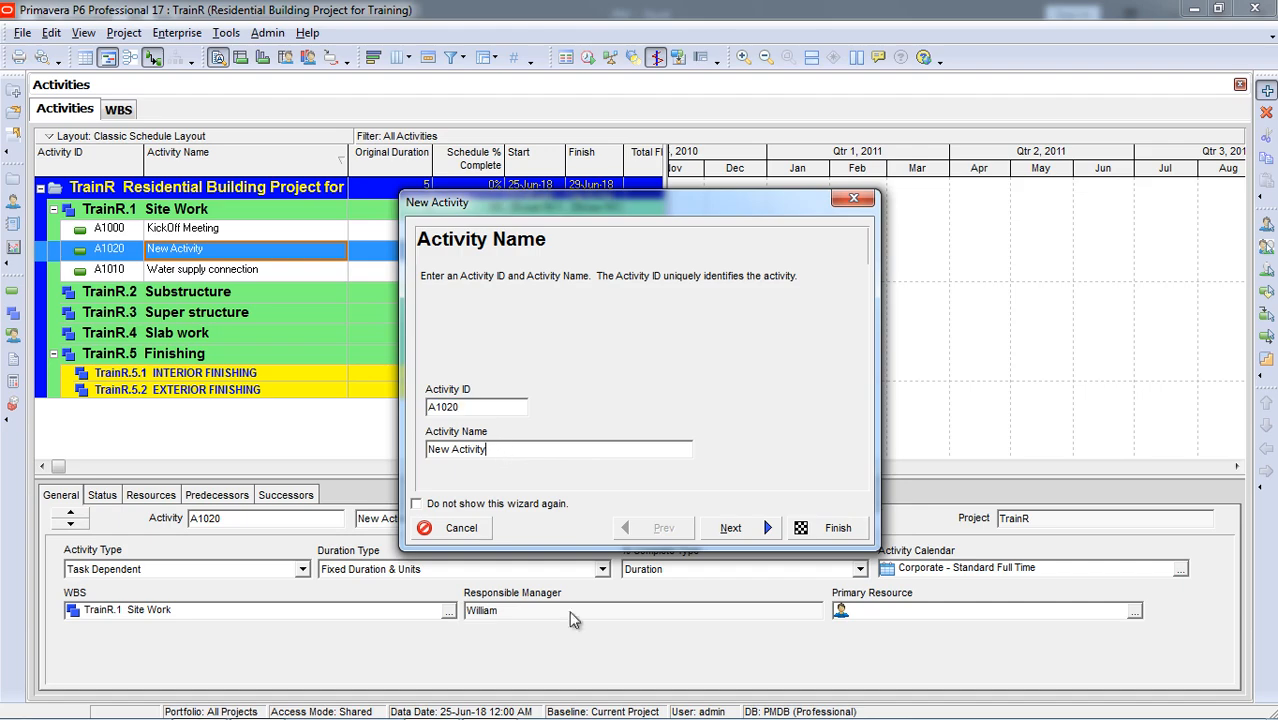
mouse_move(575, 715)
click(198, 704)
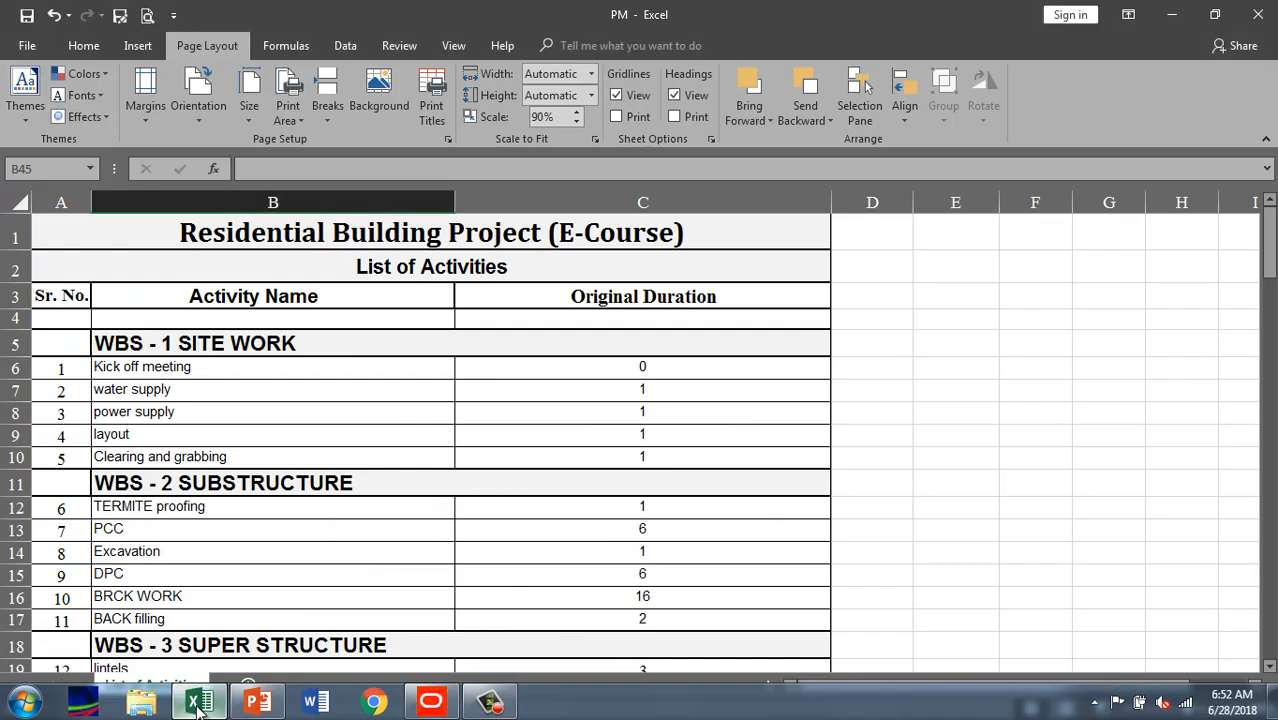
click(198, 704)
Step: Name the new activity Electric Power supply connection
drag(492, 450, 324, 465)
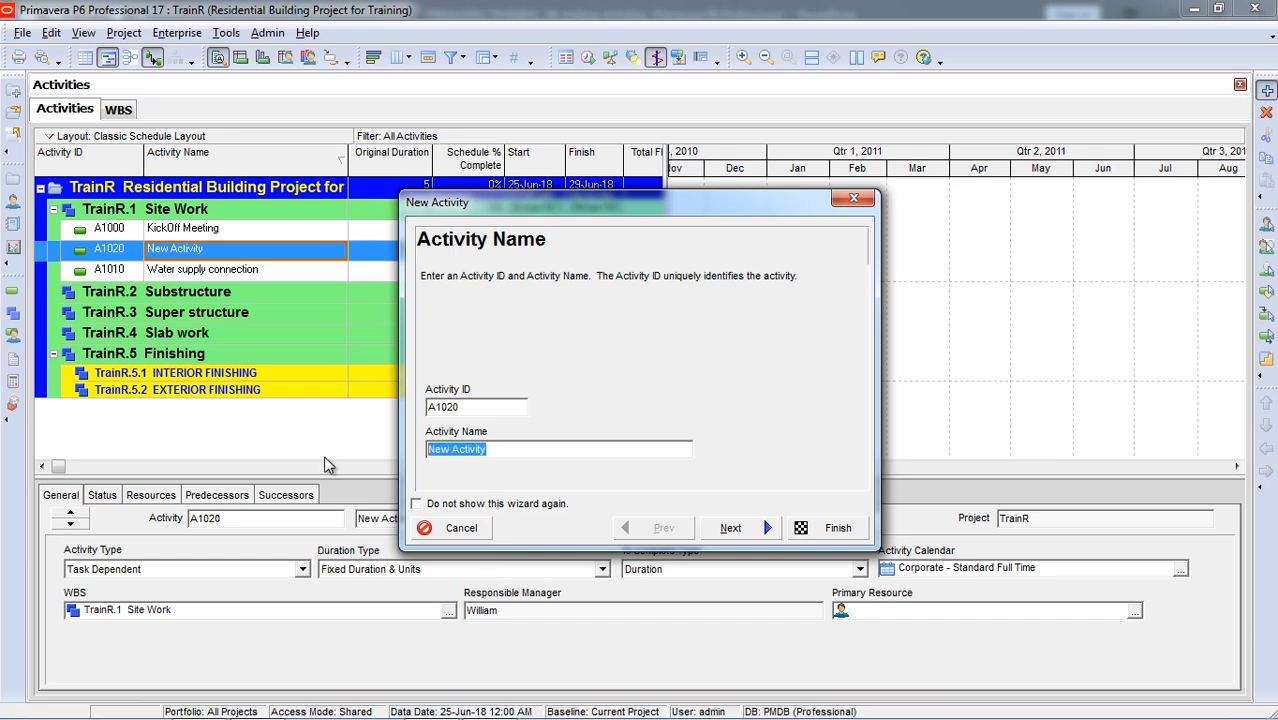
key(Caps_Lock)
text(E)
key(Caps_Lock)
text(lect)
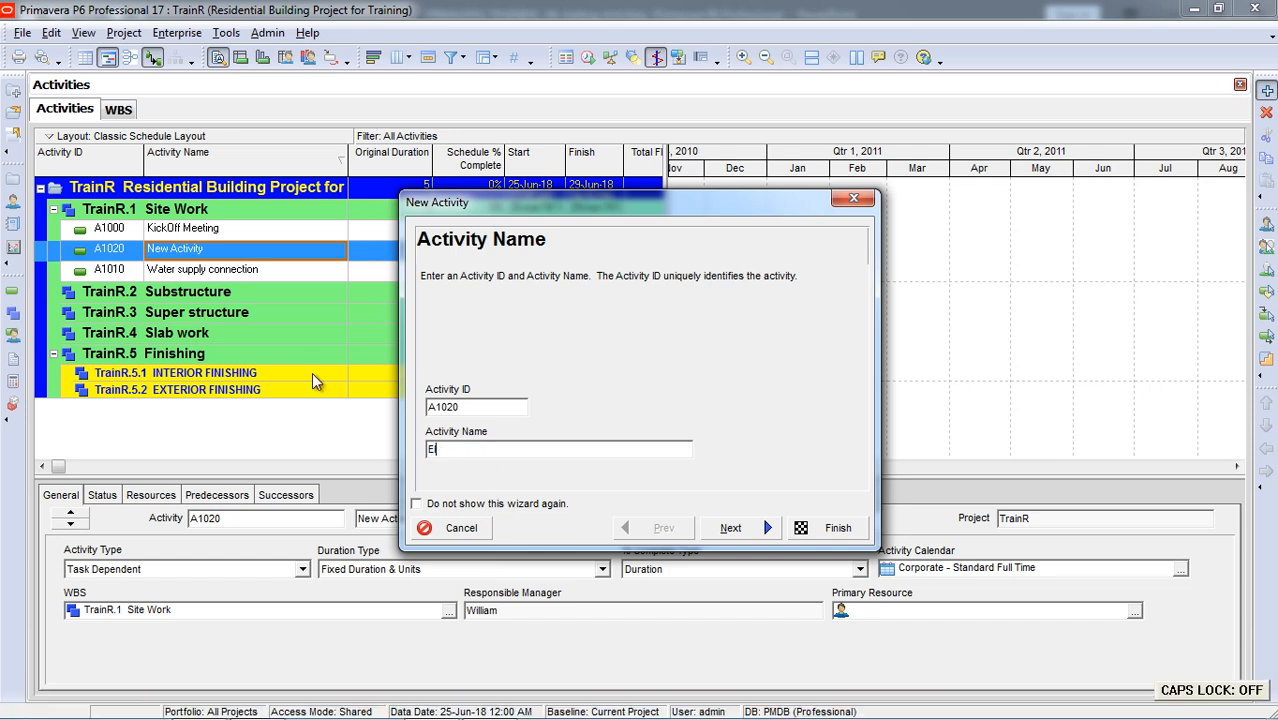
text(ric p)
key(Caps_Lock)
text(O)
key(BackSpace)
key(BackSpace)
text(P)
key(Caps_Lock)
text(ower supply connection)
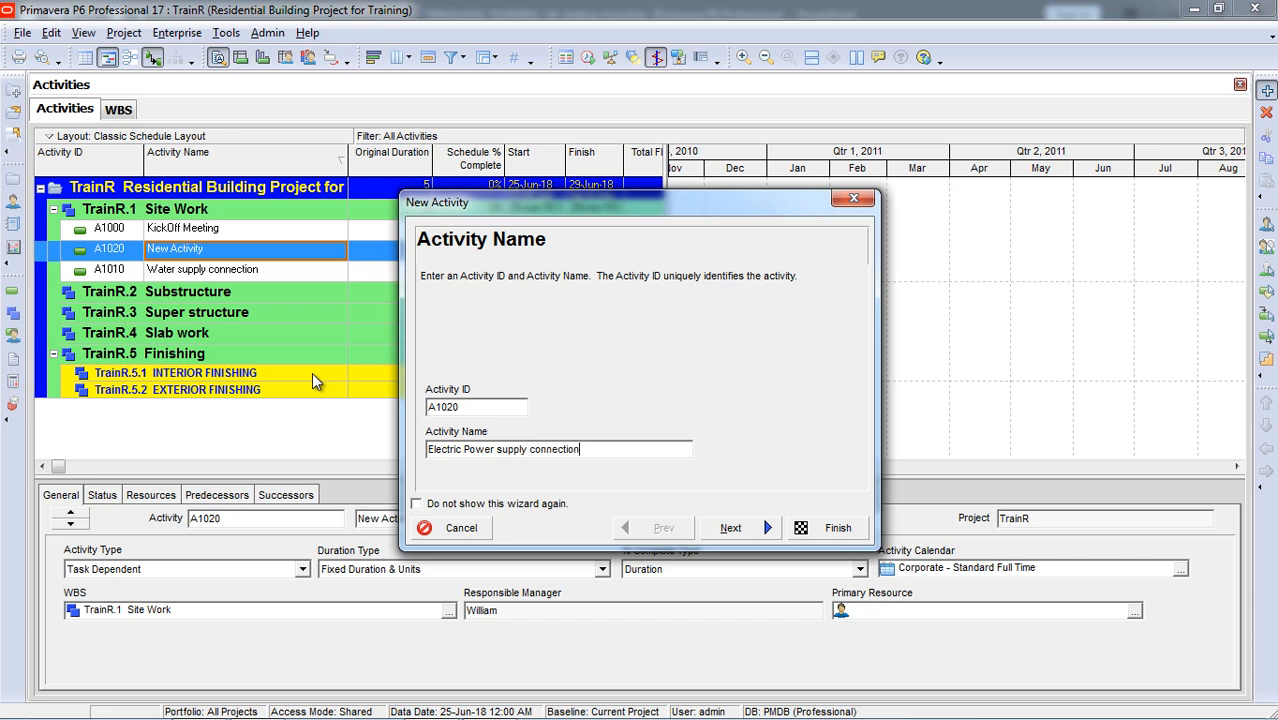
Step: Finish creating the Electric Power supply connection activity under TrainR.1 Site Work with duration type Fixed Duration & Units and no resources
click(748, 532)
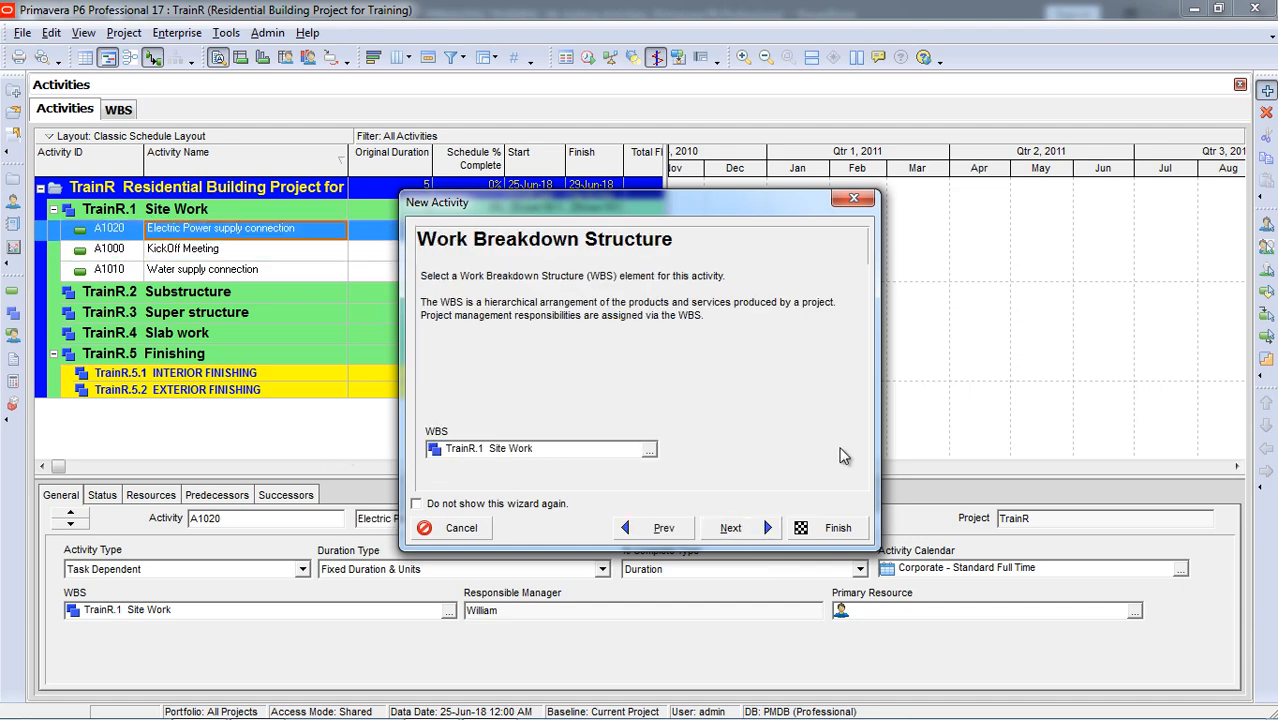
click(758, 532)
click(758, 532)
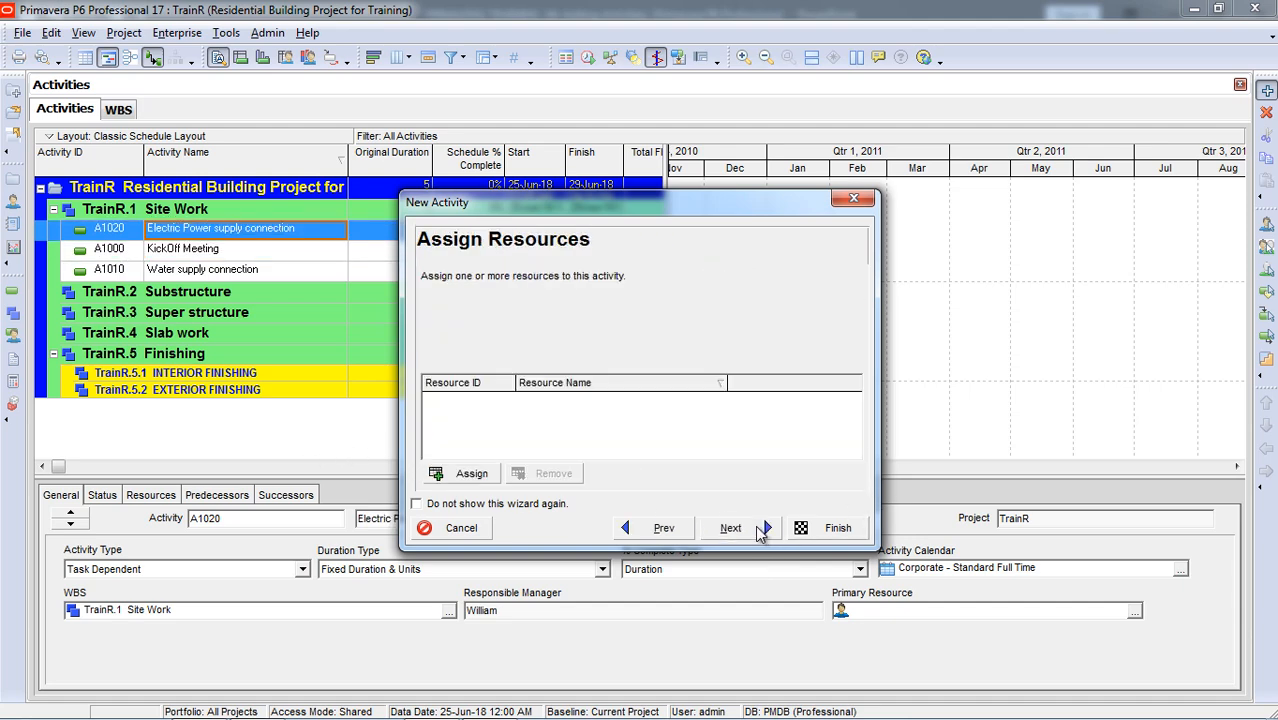
click(758, 532)
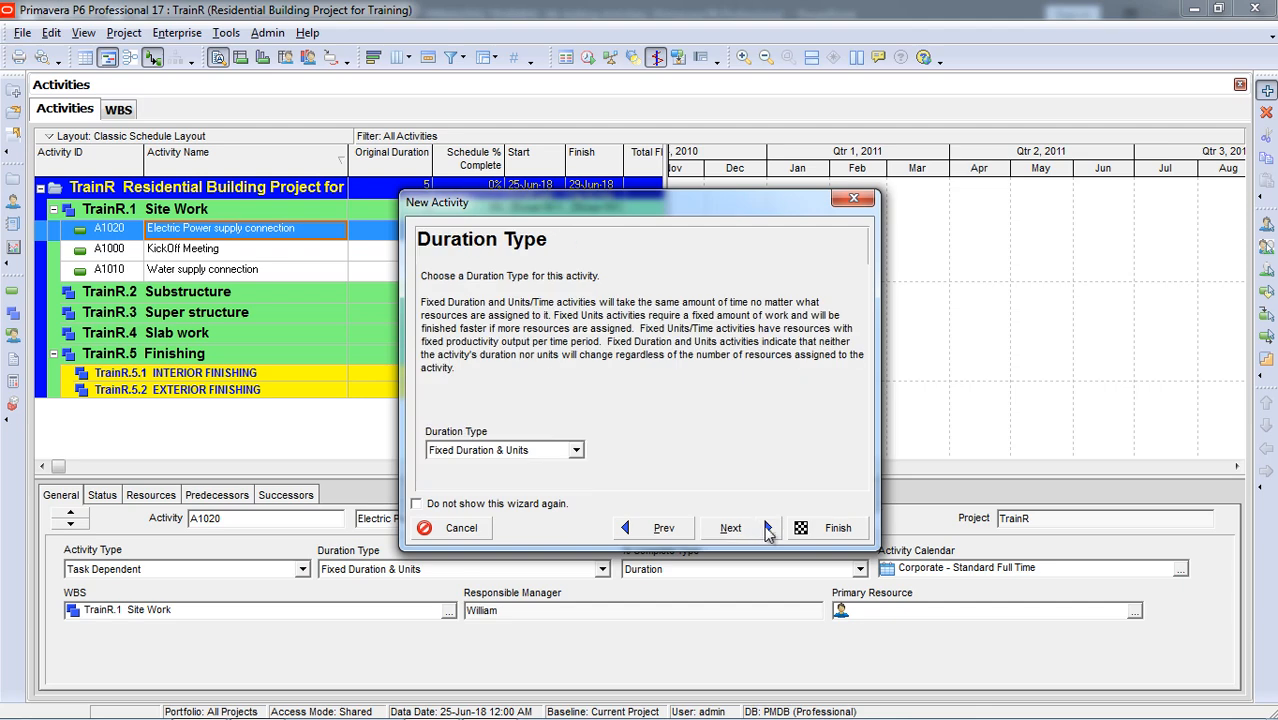
click(838, 528)
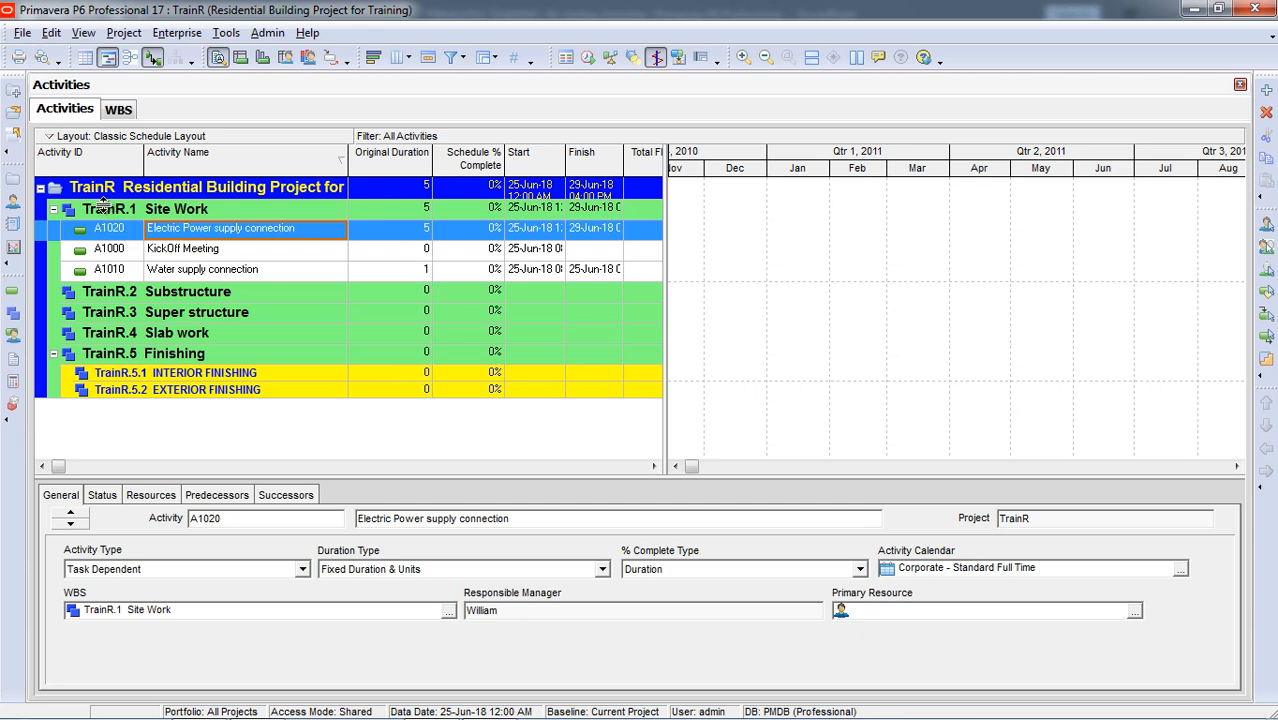
Step: Sort the activities by Activity ID and set the Electric Power supply connection activity's Original Duration to 1
click(82, 155)
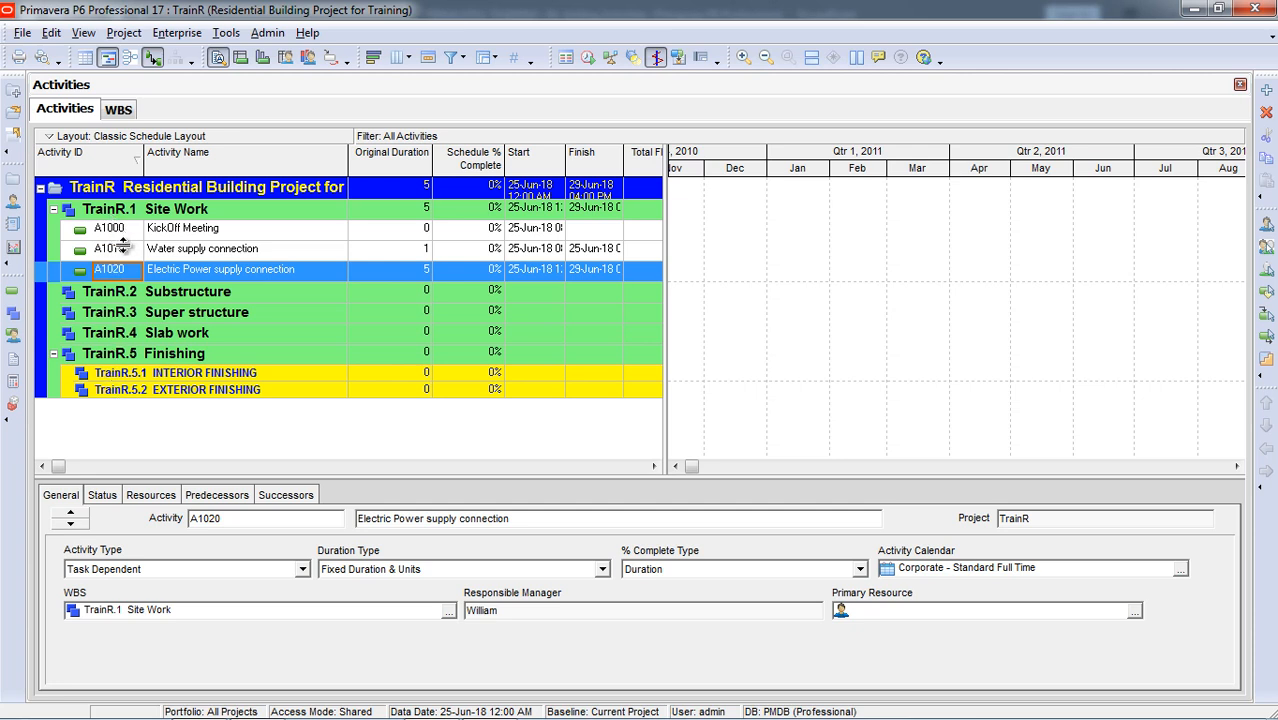
click(414, 272)
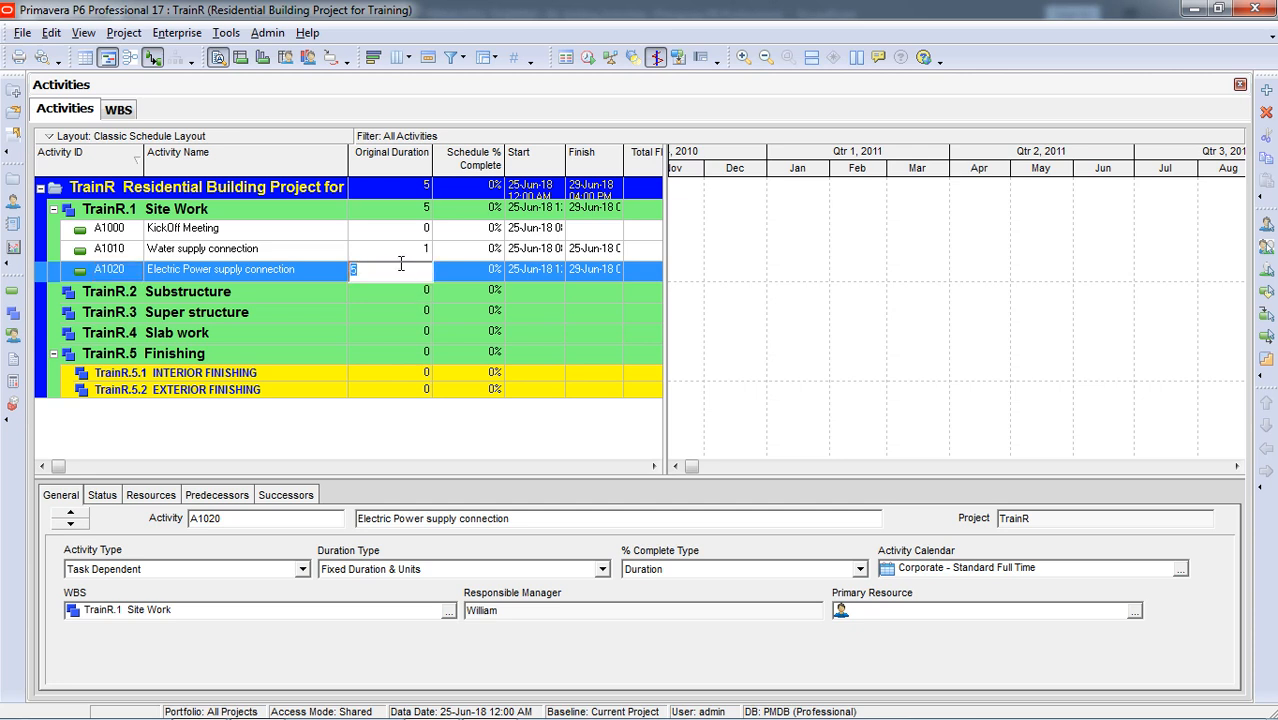
key(Return)
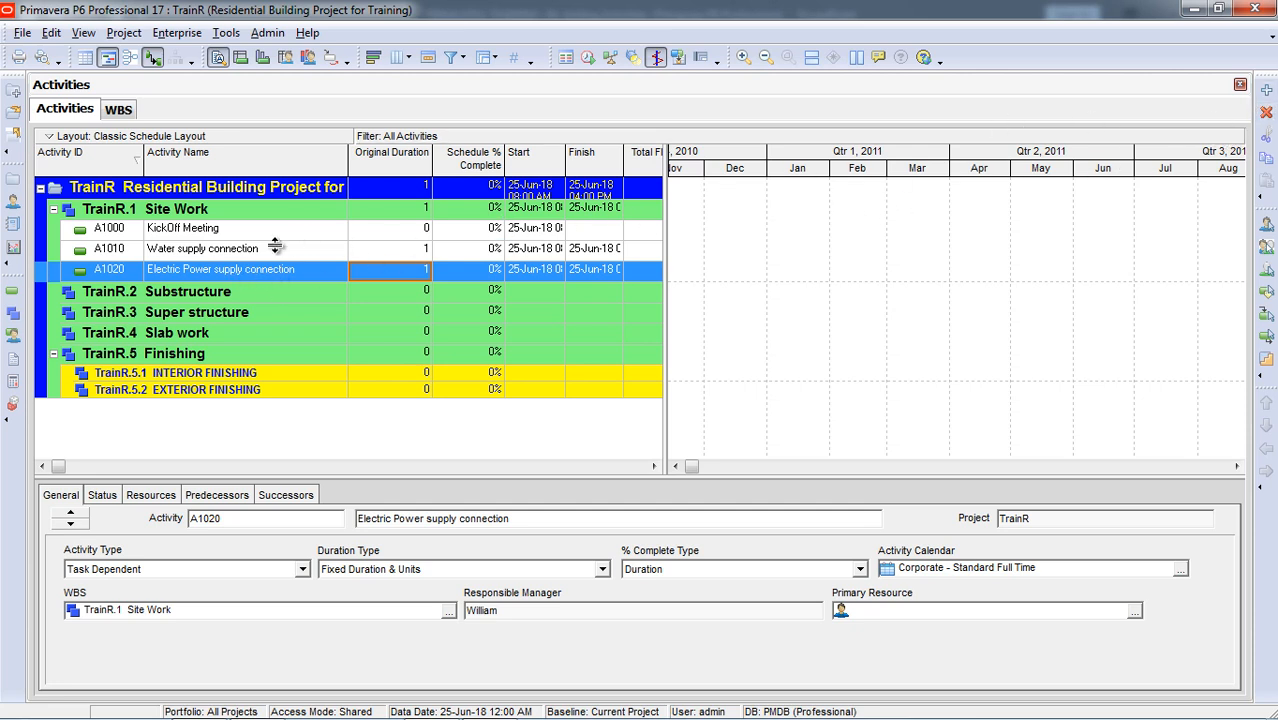
Step: Start another new Site Work activity and set the New Activity wizard not to show again
click(1267, 92)
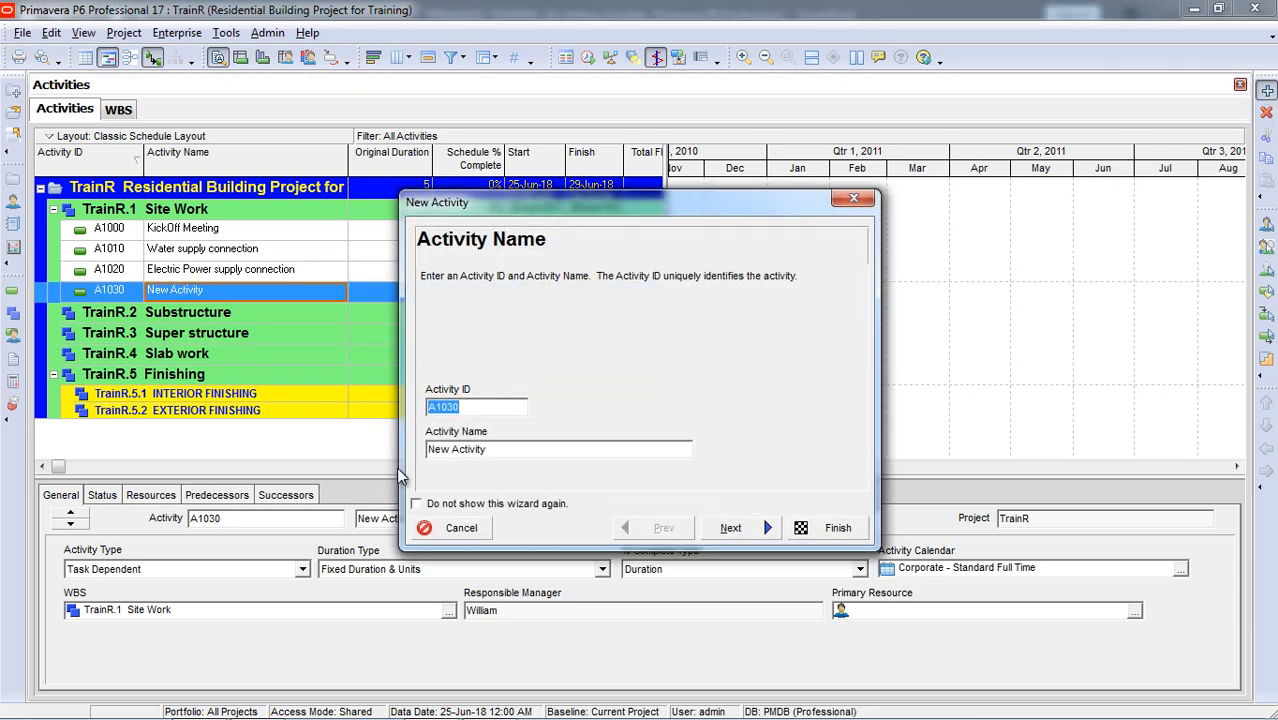
click(416, 504)
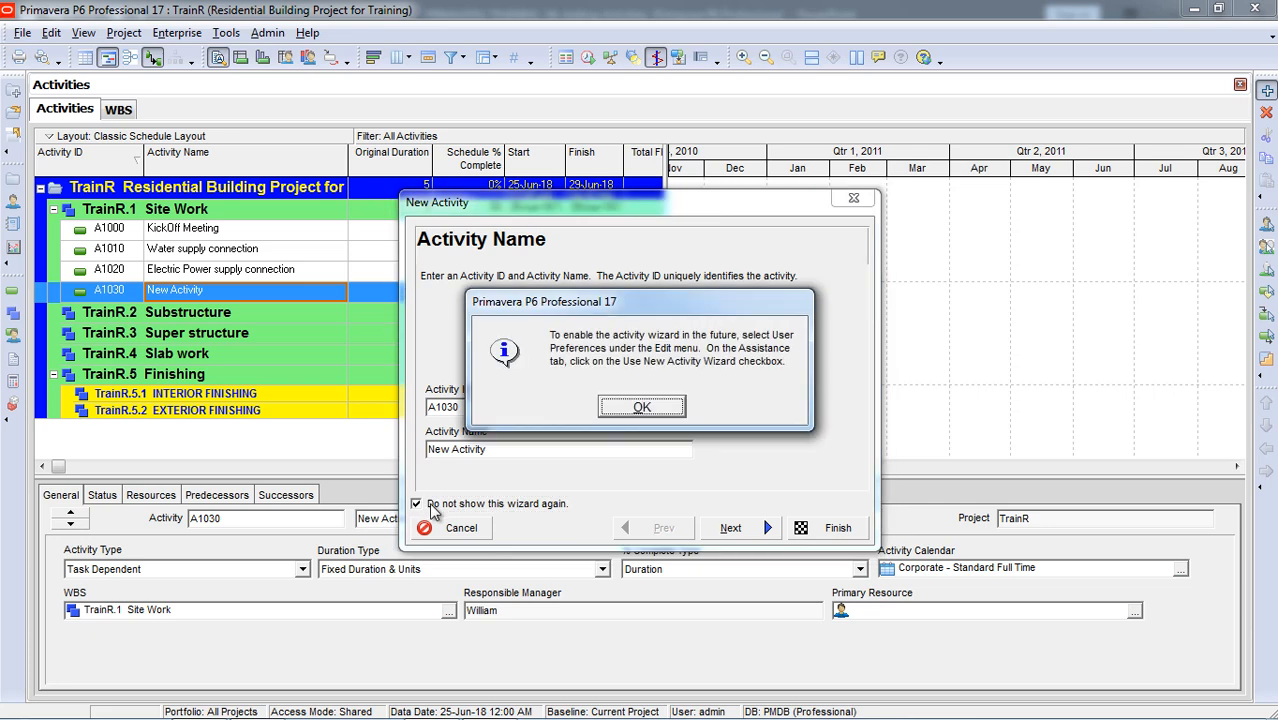
click(638, 408)
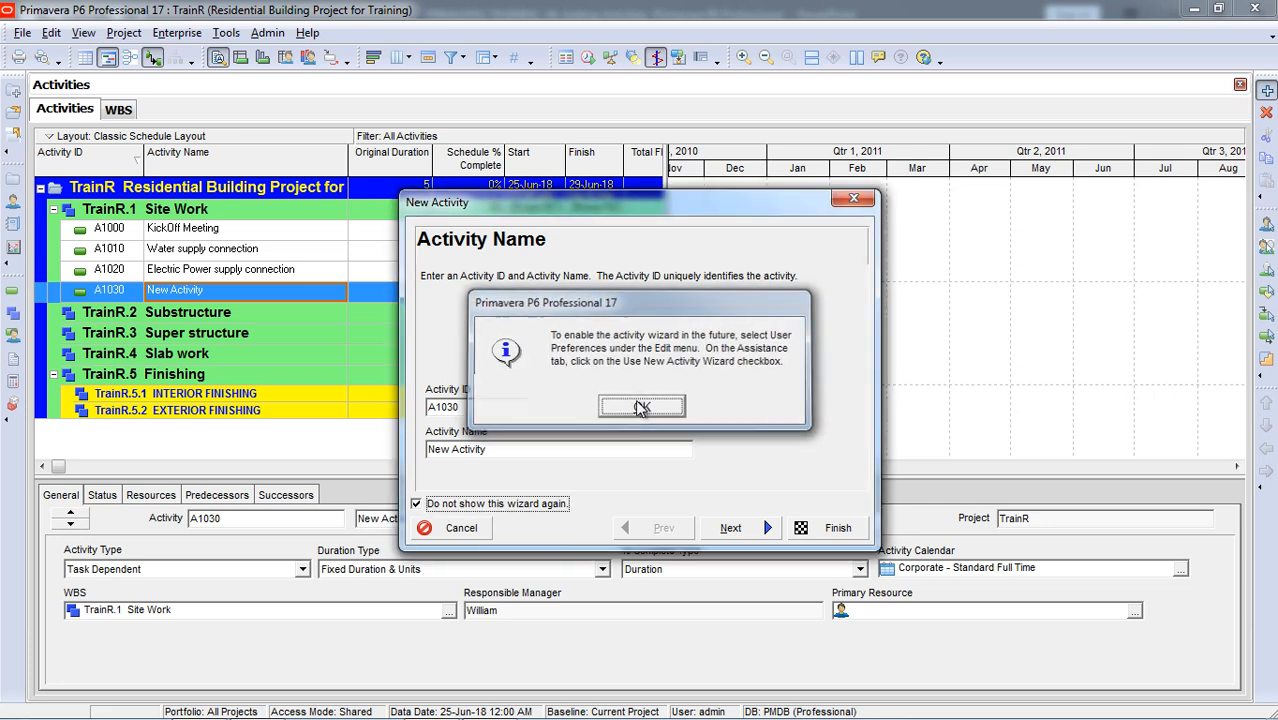
Step: Check the next Site Work entry in the Excel activity list, name the new activity layout and finish creating it under TrainR.1 Site Work
mouse_move(492, 708)
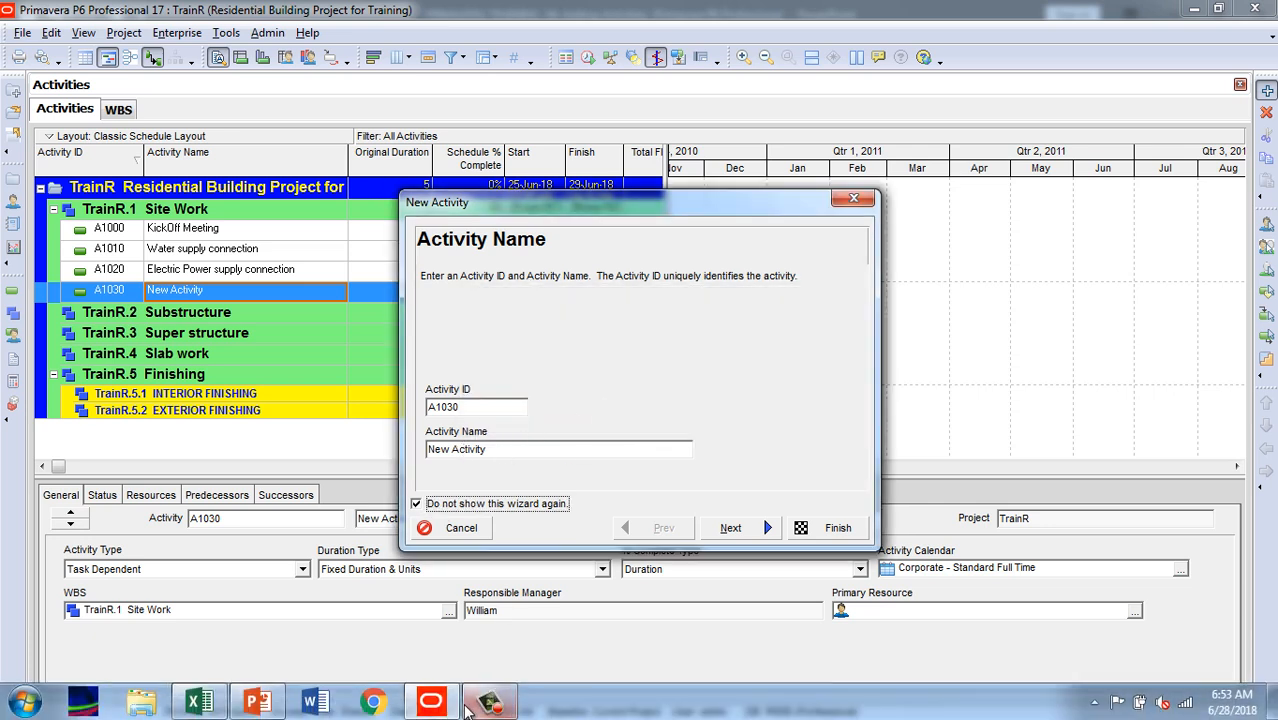
click(200, 703)
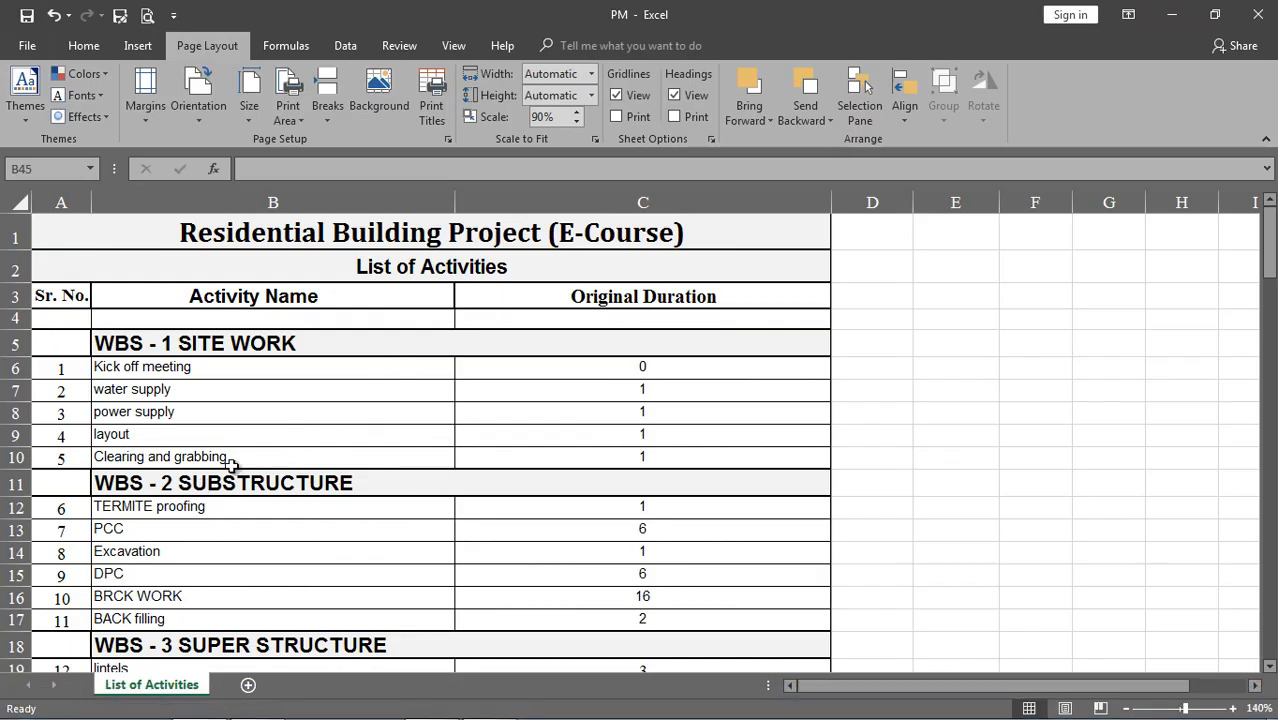
click(192, 708)
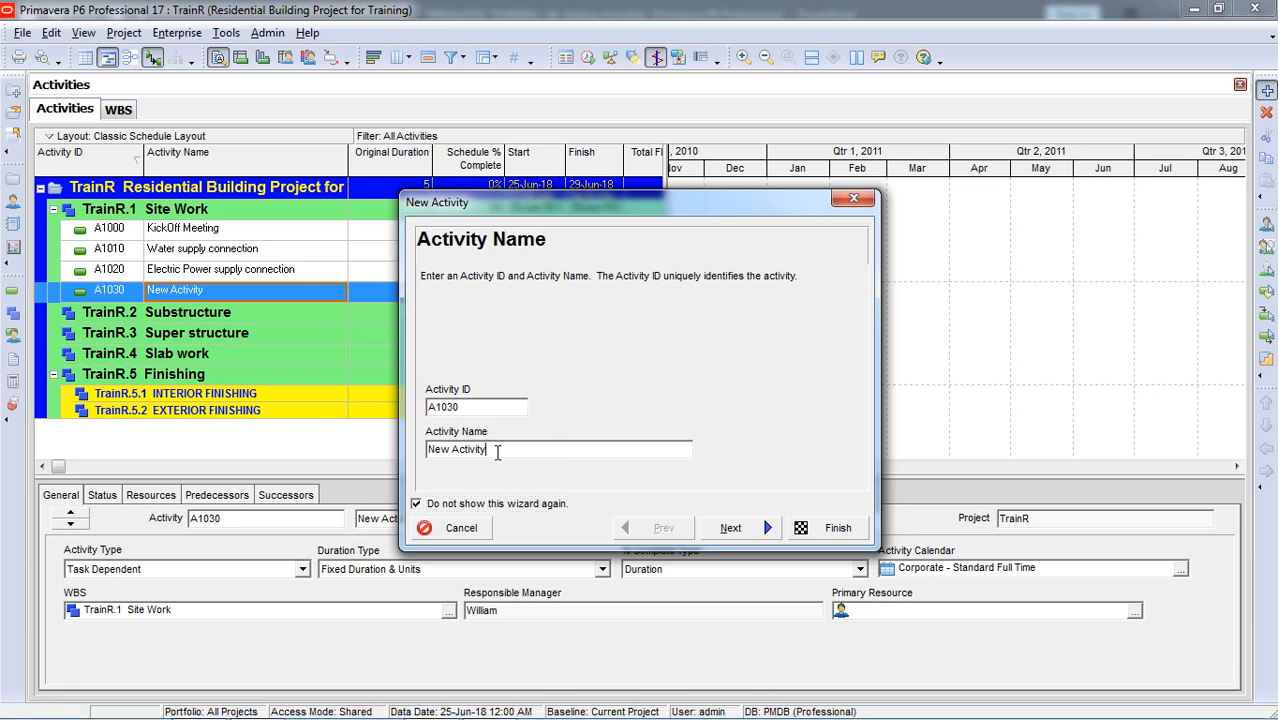
drag(496, 450, 260, 377)
key(BackSpace)
click(728, 529)
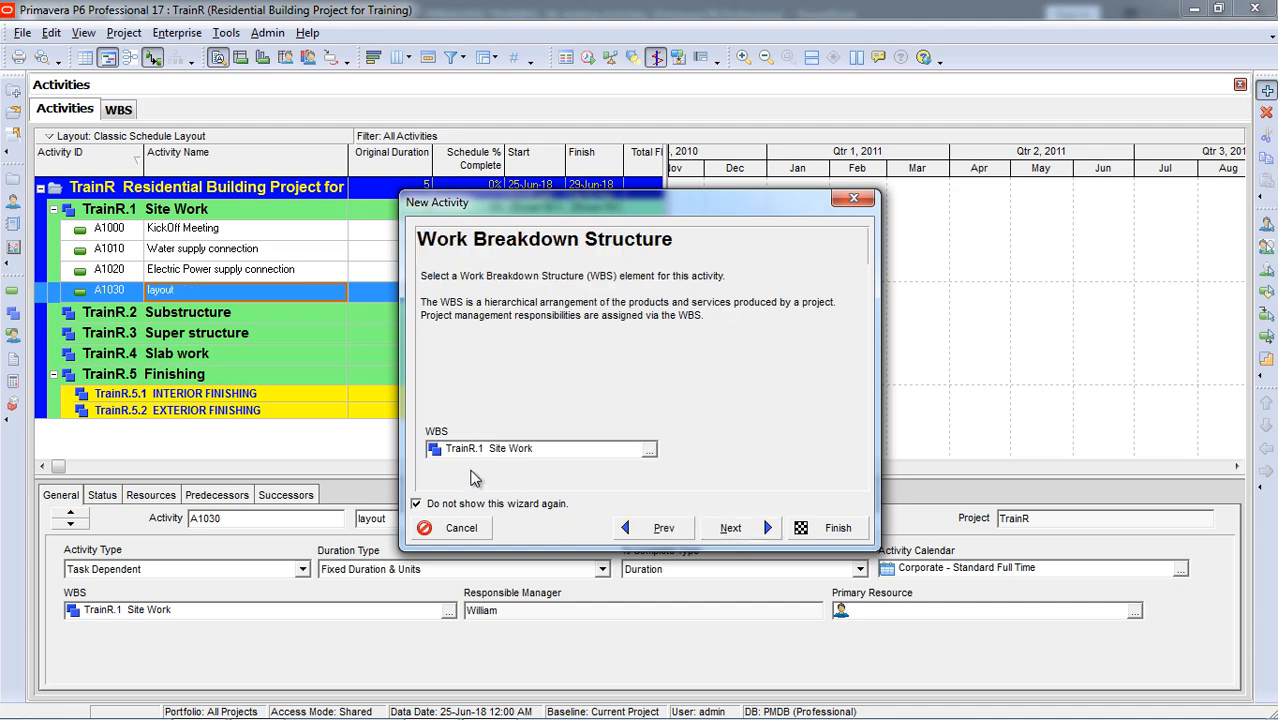
click(836, 529)
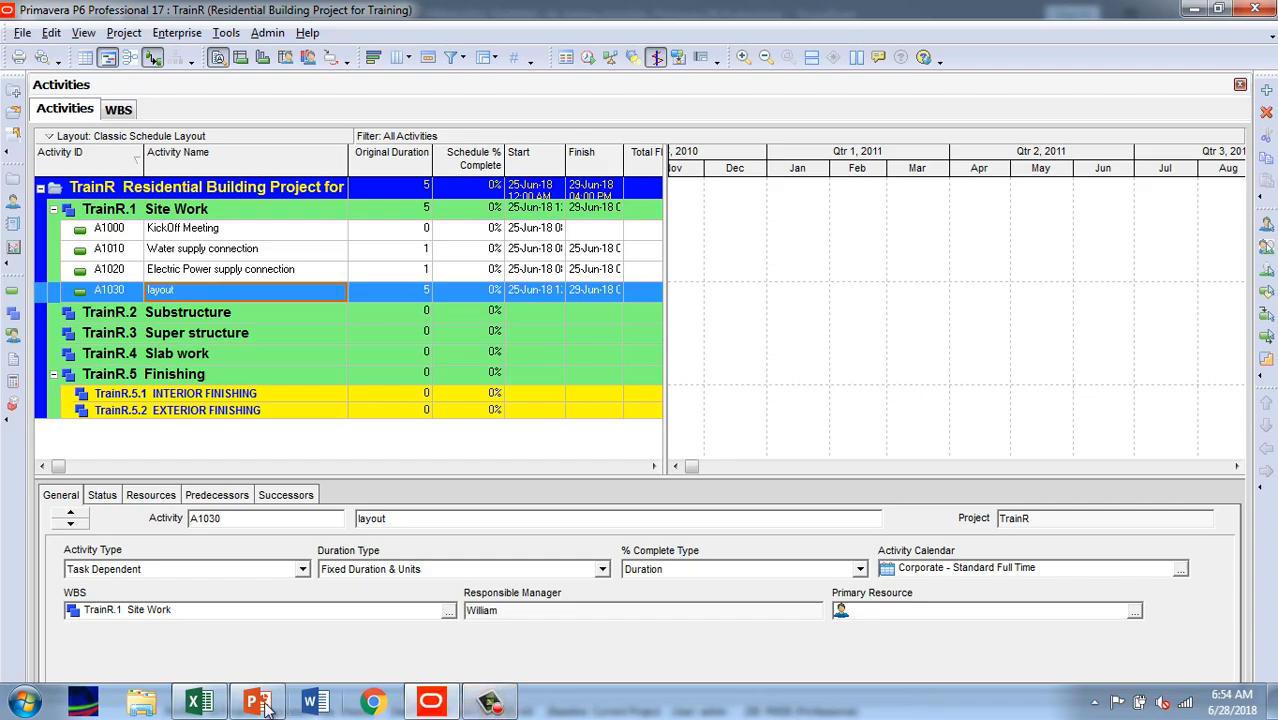
Step: Check the Excel activity list for the last Site Work entry and add it in Primavera P6 as a new activity named Clearing and Grabbing
click(209, 707)
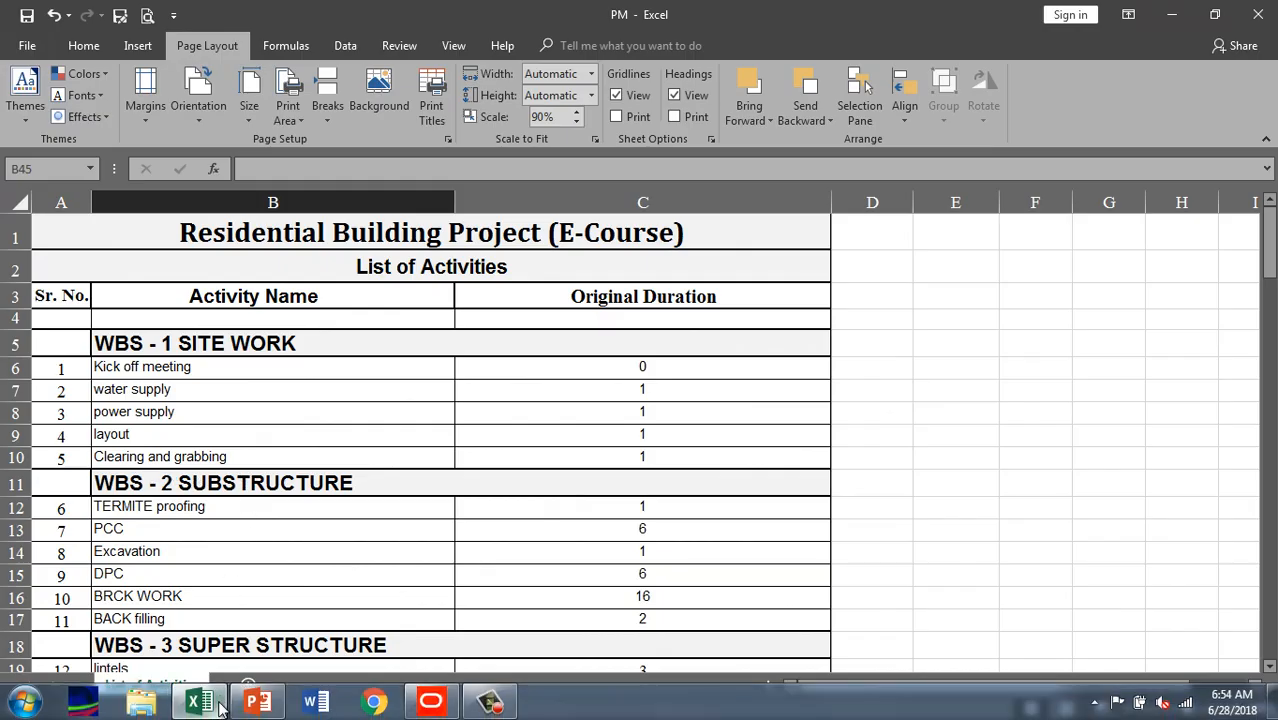
click(222, 700)
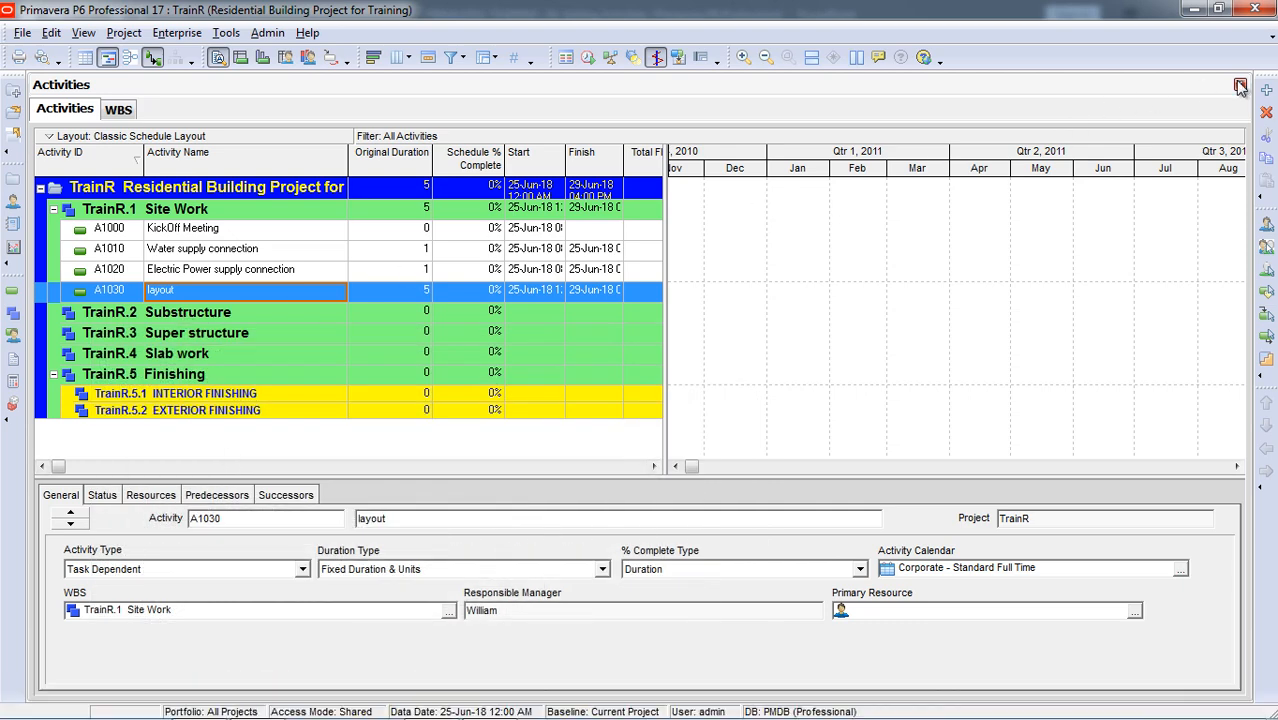
click(1267, 90)
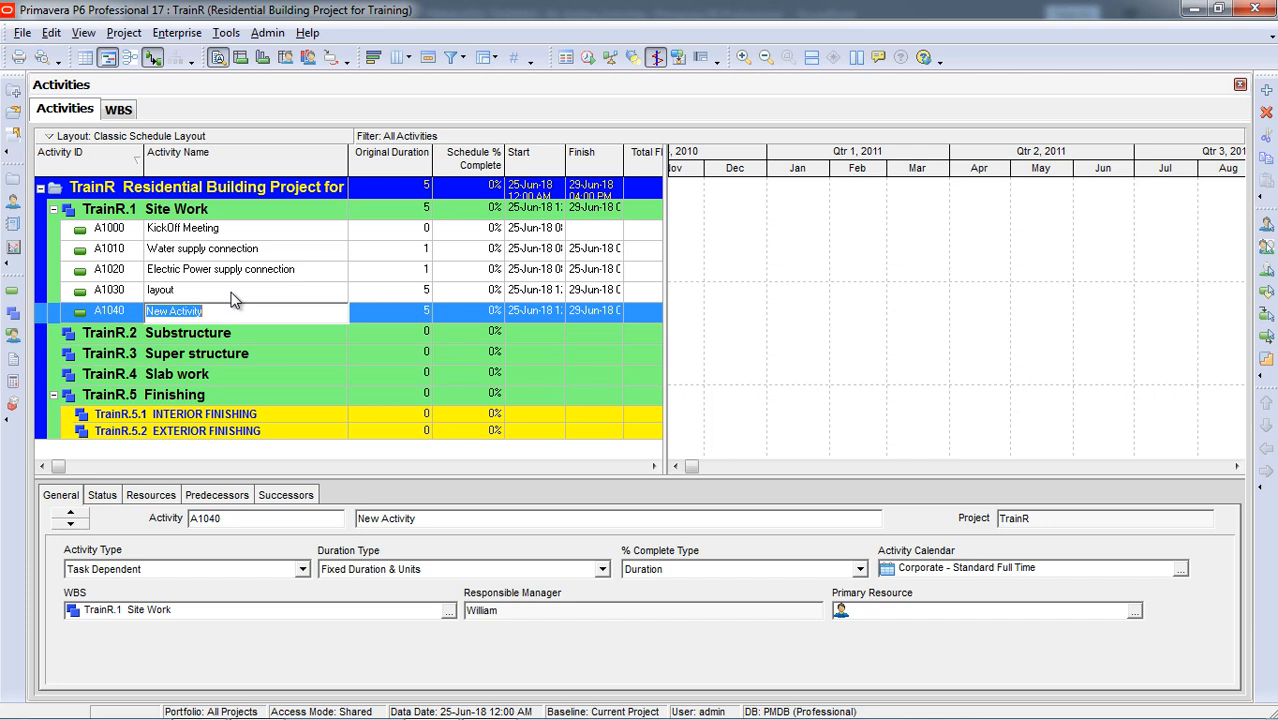
key(Caps_Lock)
text(Ce)
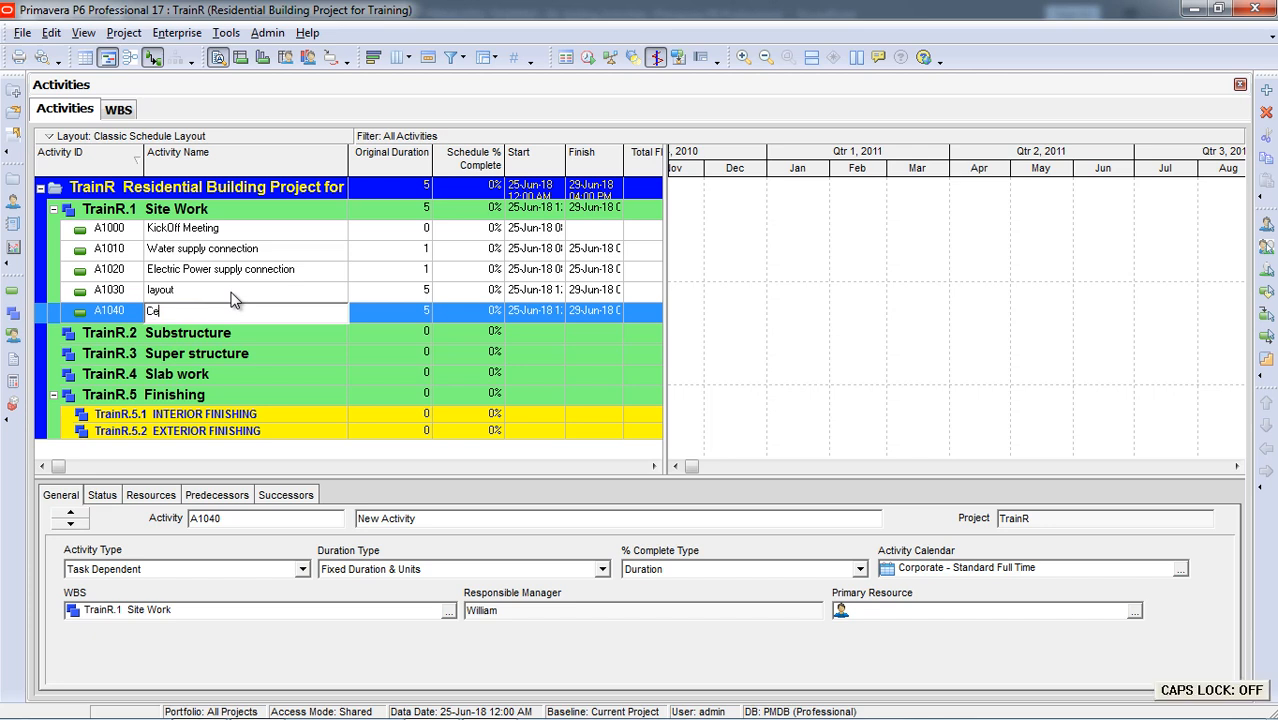
text(earing and Grabbing)
key(Return)
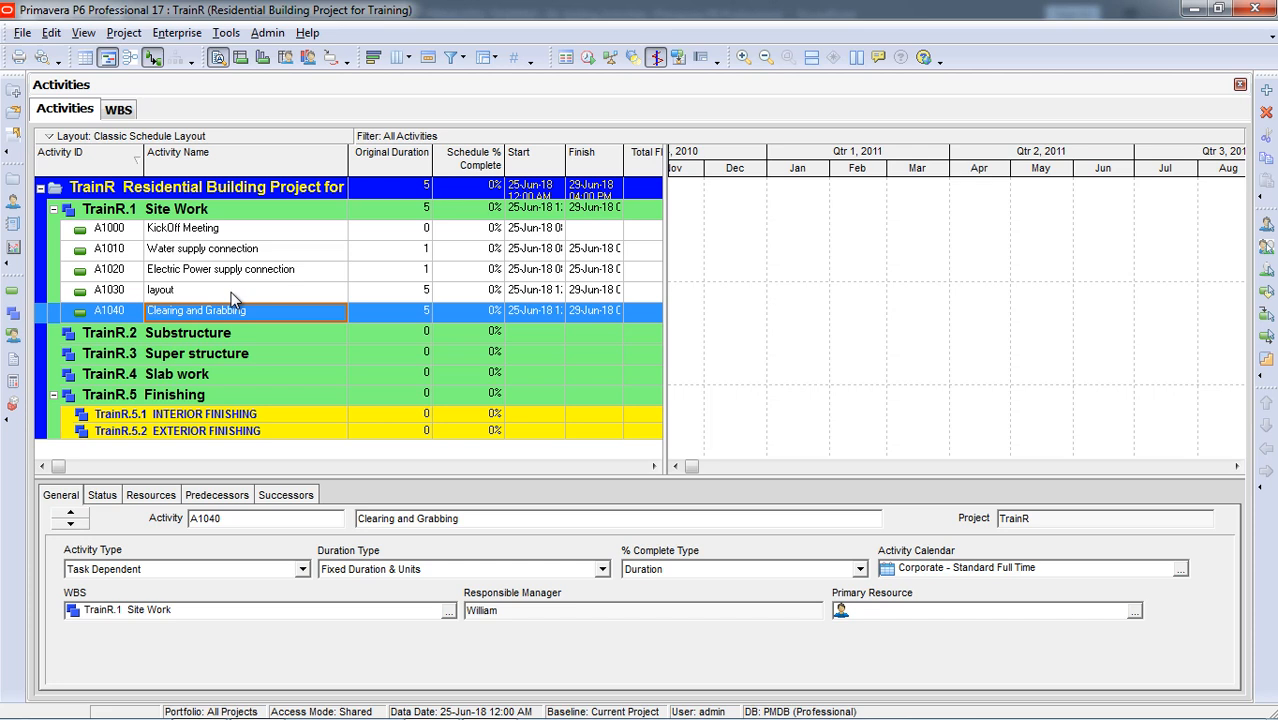
Step: Set the Original Duration of both the layout and the Clearing and Grabbing activities to 1
click(410, 290)
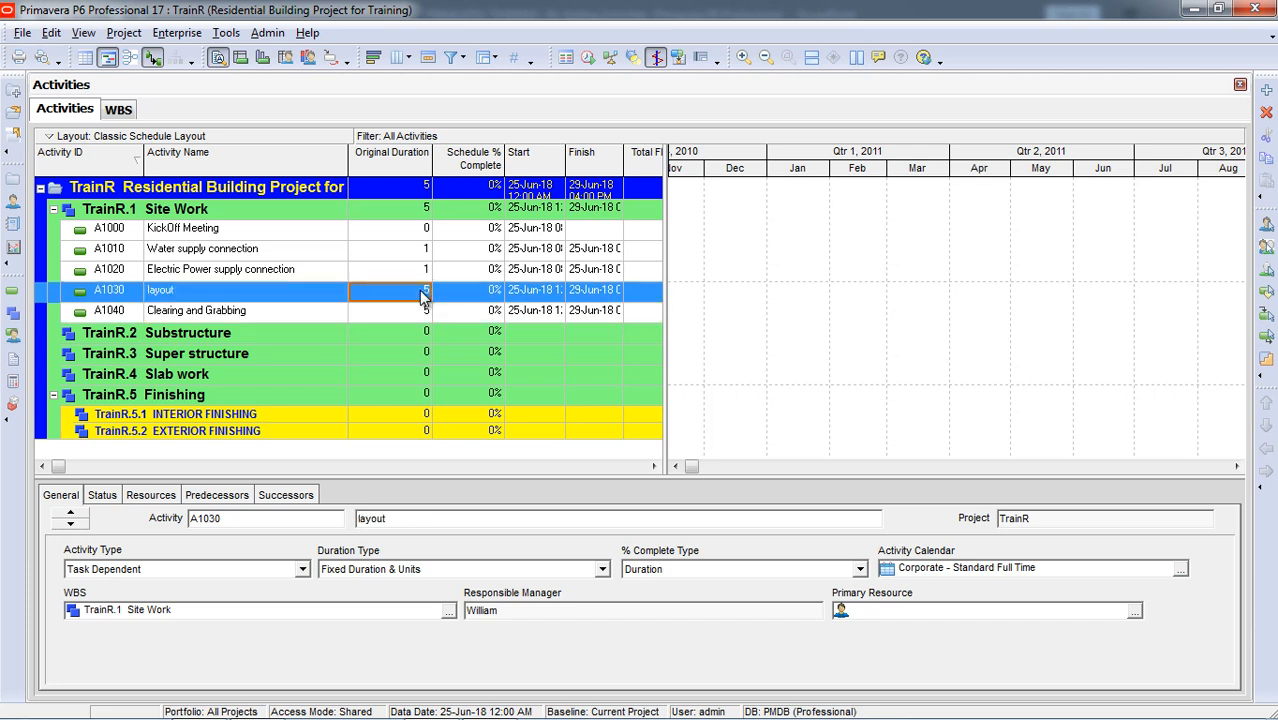
click(410, 290)
text(1)
key(Return)
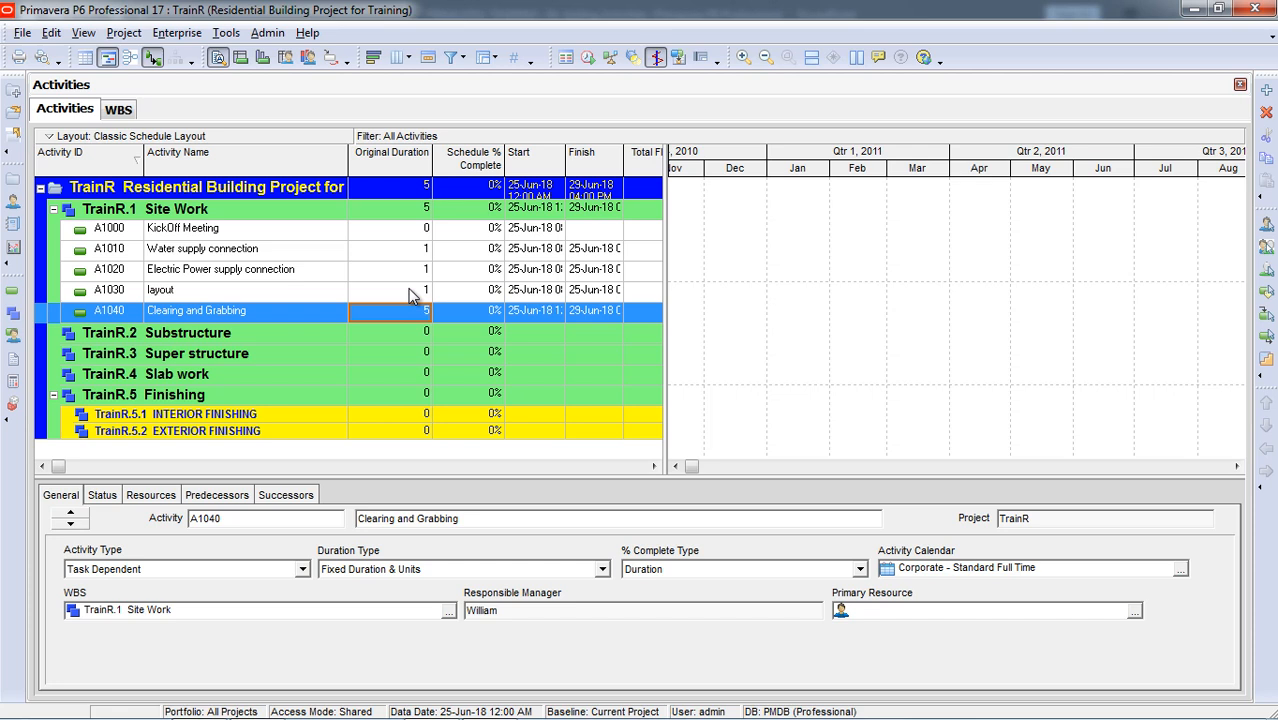
text(1)
key(Return)
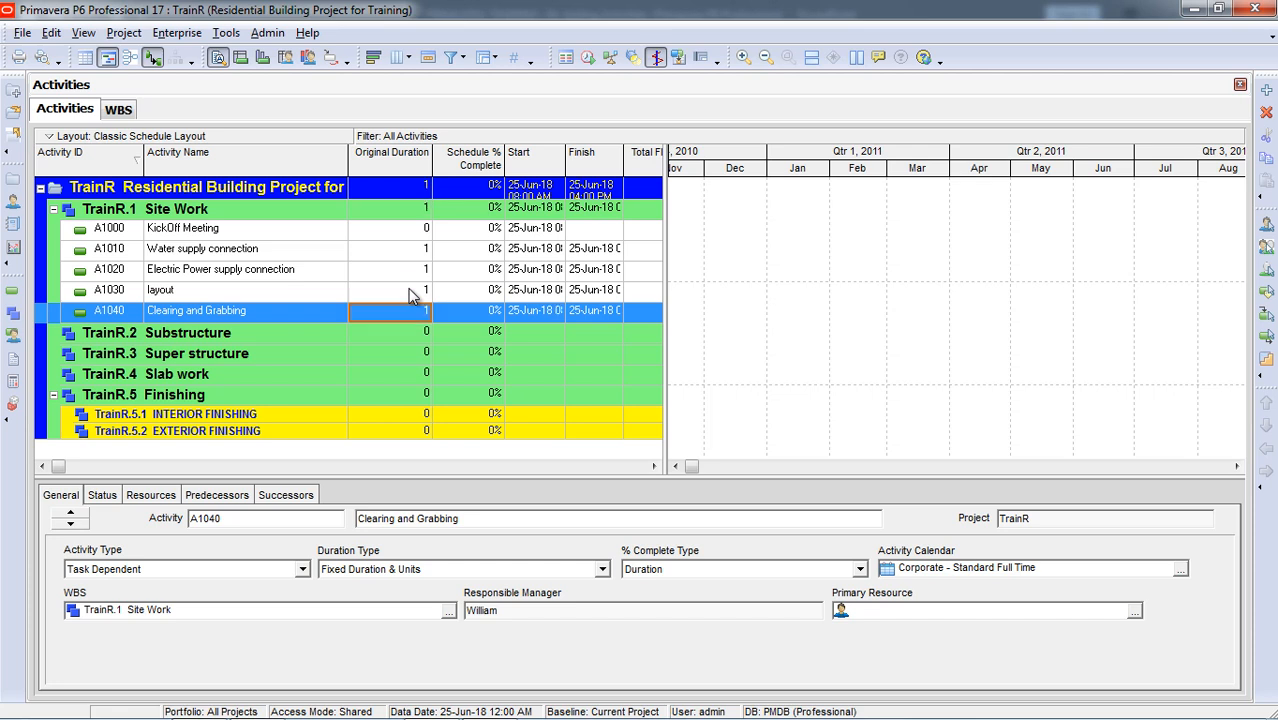